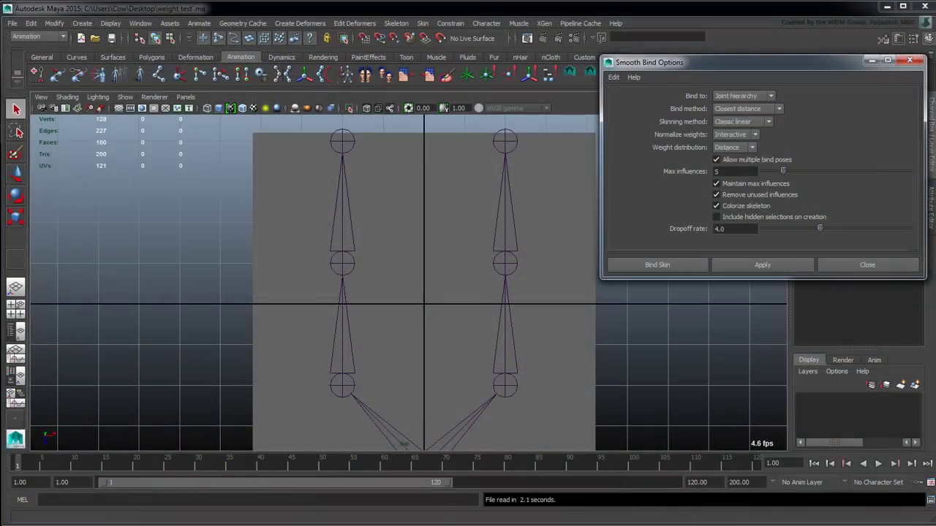
Select a top face of the plane, try moving it, then undo the move
left_click_drag(751, 66, 732, 70)
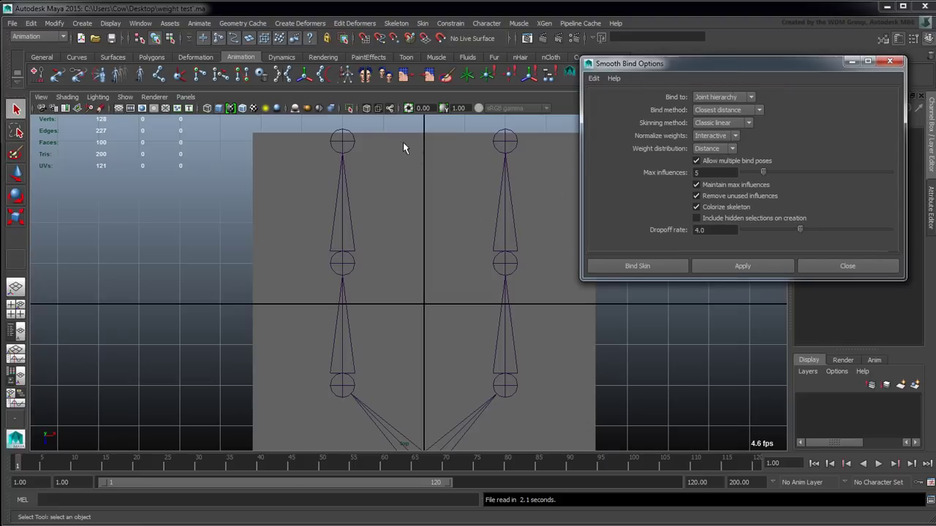
left_click(389, 166)
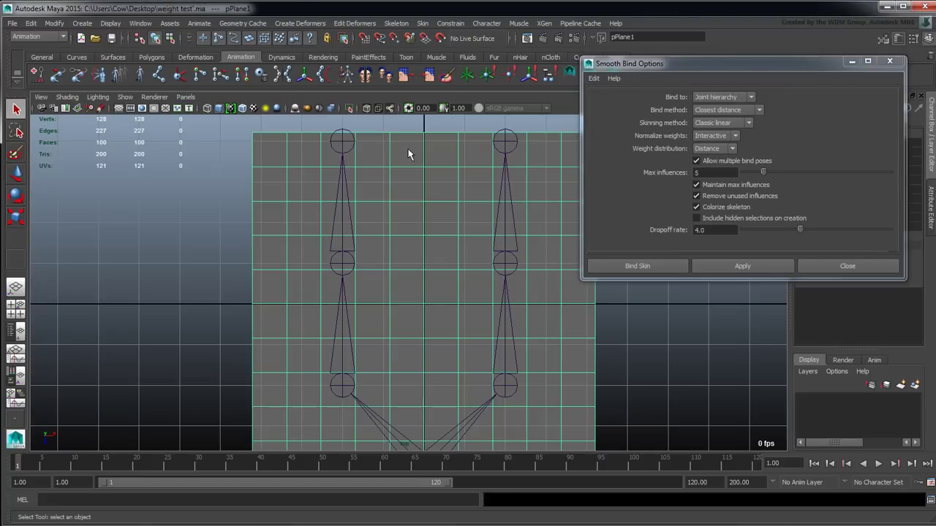
right_click_drag(408, 150, 413, 181)
left_click(411, 156)
key("w")
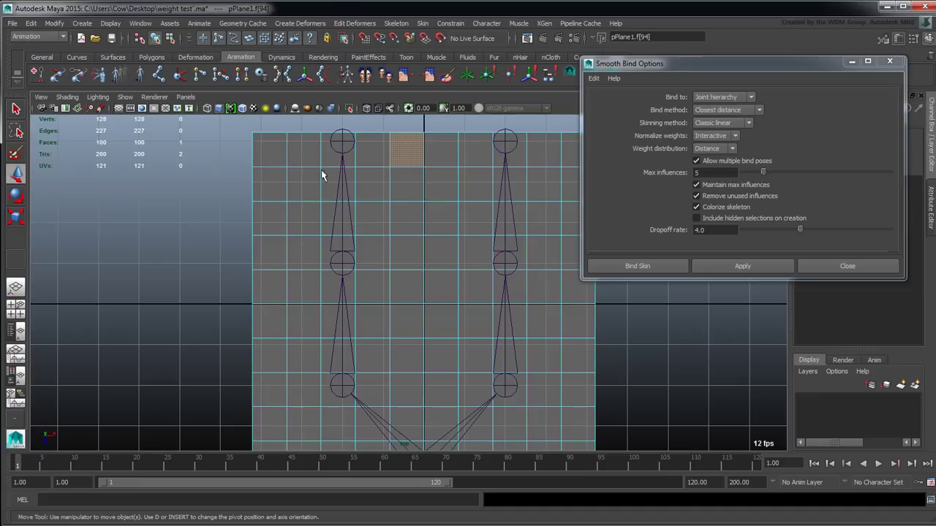
mouse_move(410, 151)
left_mouse_down()
mouse_move(394, 148)
mouse_move(411, 142)
mouse_move(402, 154)
left_mouse_up()
key("ctrl+z")
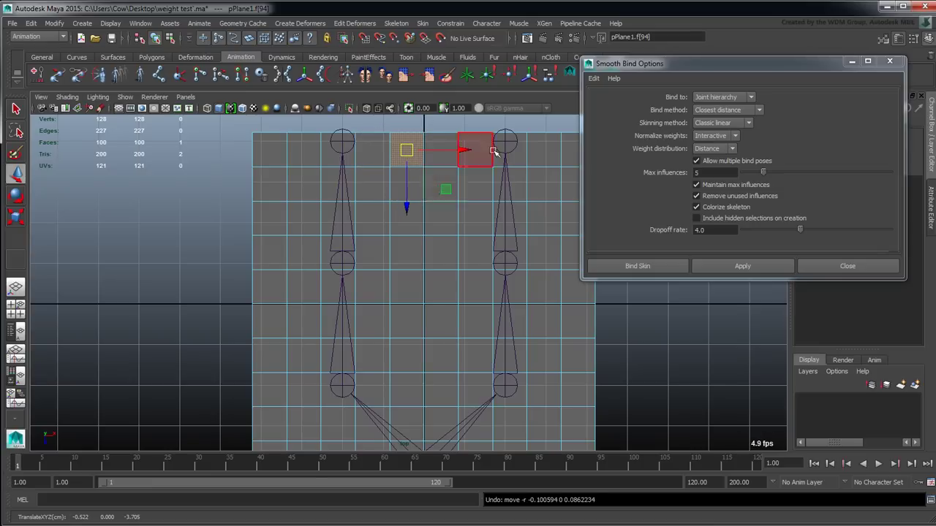
Select the skeleton from its root joint and expand joint1's hierarchy in the Outliner
left_click_drag(728, 72, 705, 72)
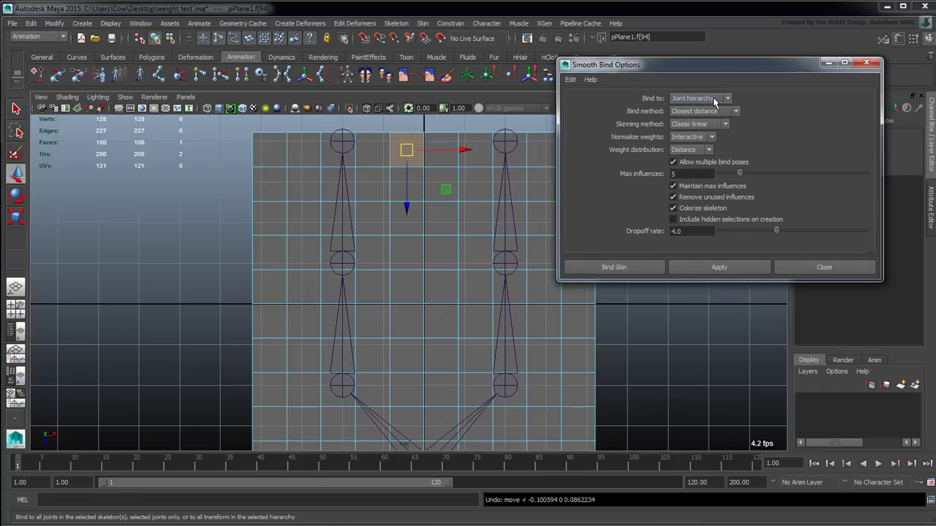
left_click(711, 99)
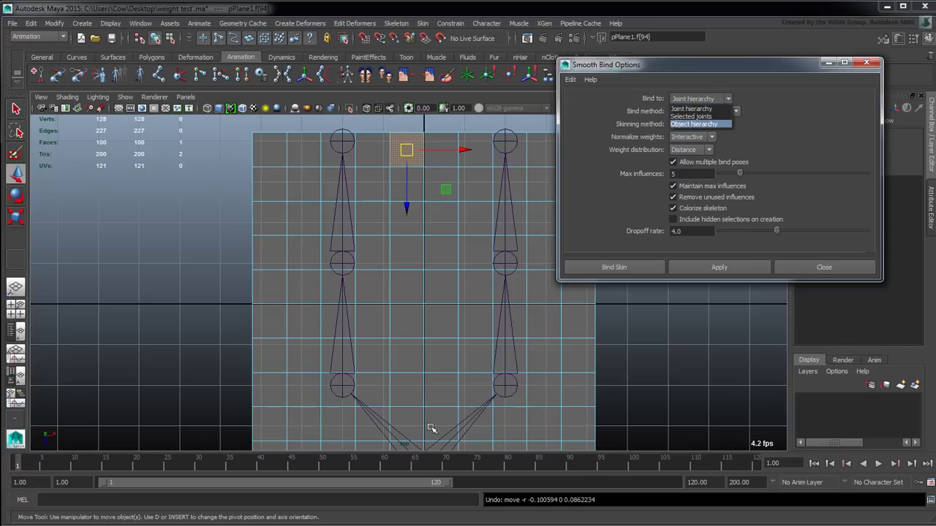
left_click(449, 441)
left_click(453, 443)
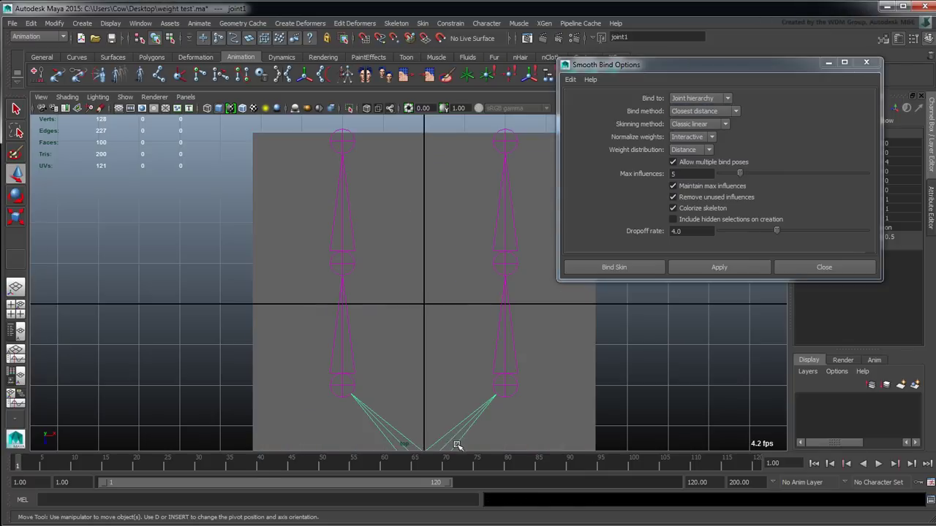
left_click(16, 333)
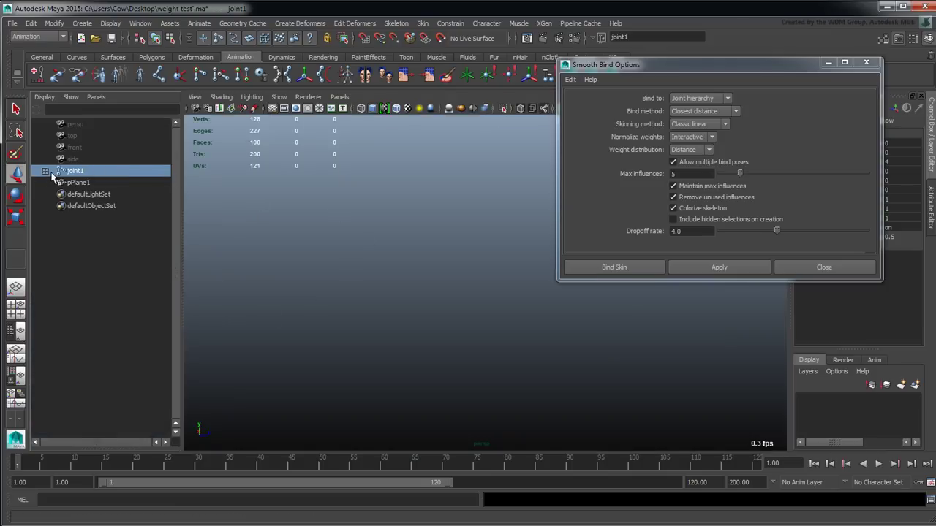
left_click(46, 172, "shift")
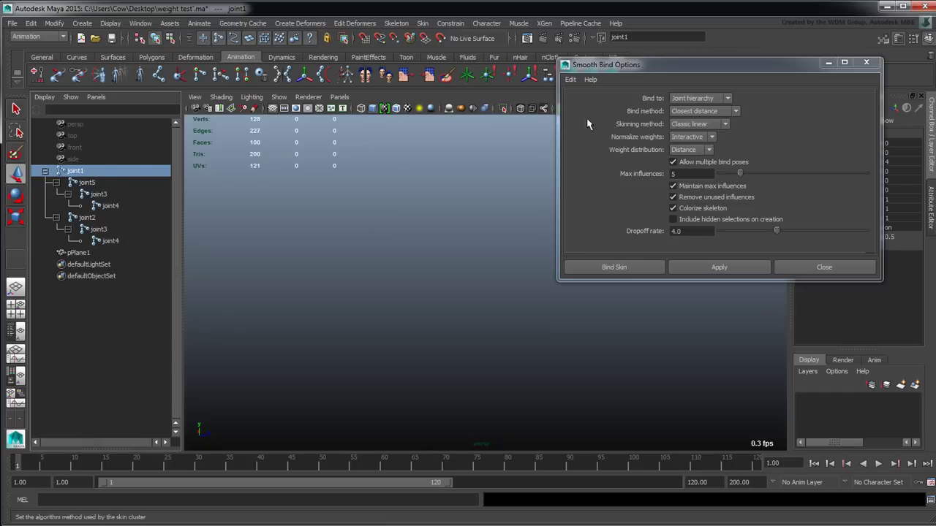
Set Bind to: Selected joints and select joint5, joint4, joint2 and the second leg's joint3 and joint4
left_click(709, 98)
left_click(713, 116)
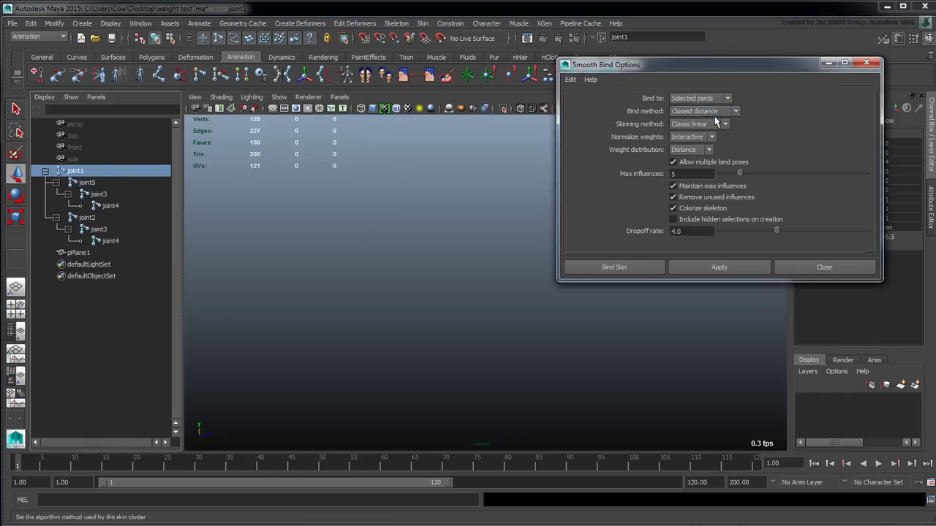
left_click(99, 193, "shift")
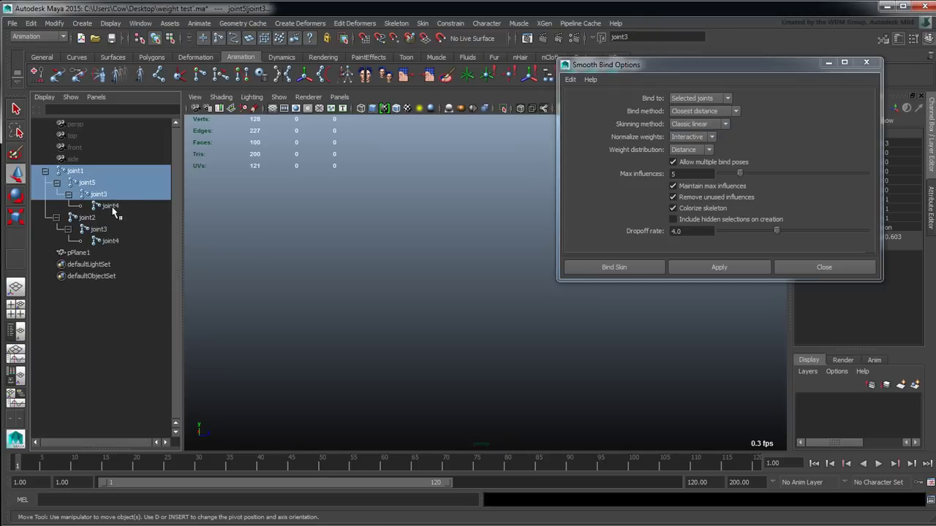
left_click(106, 205, "shift")
left_click(92, 220, "shift")
left_click(98, 230, "shift")
left_click(108, 241, "shift")
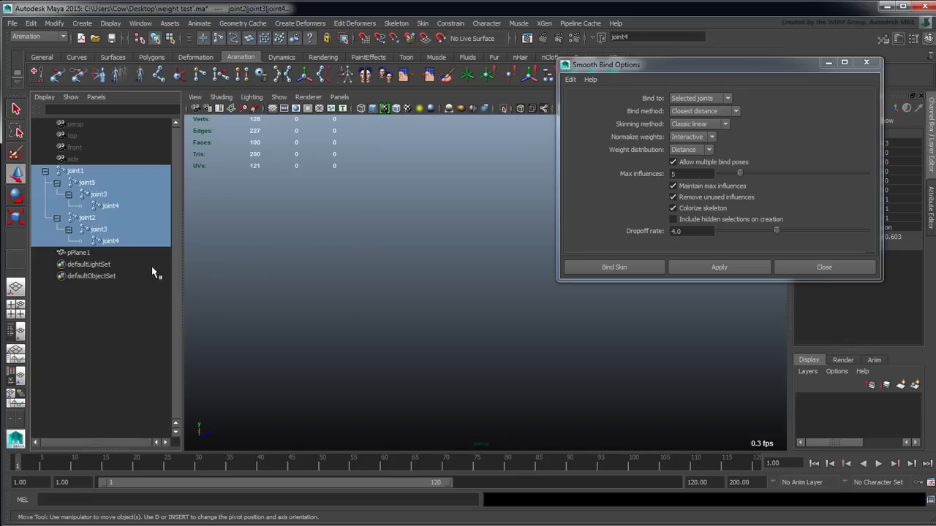
Back in the single Persp view, compare the right leg's top joint and the plane, then pick joint3
left_click(16, 308)
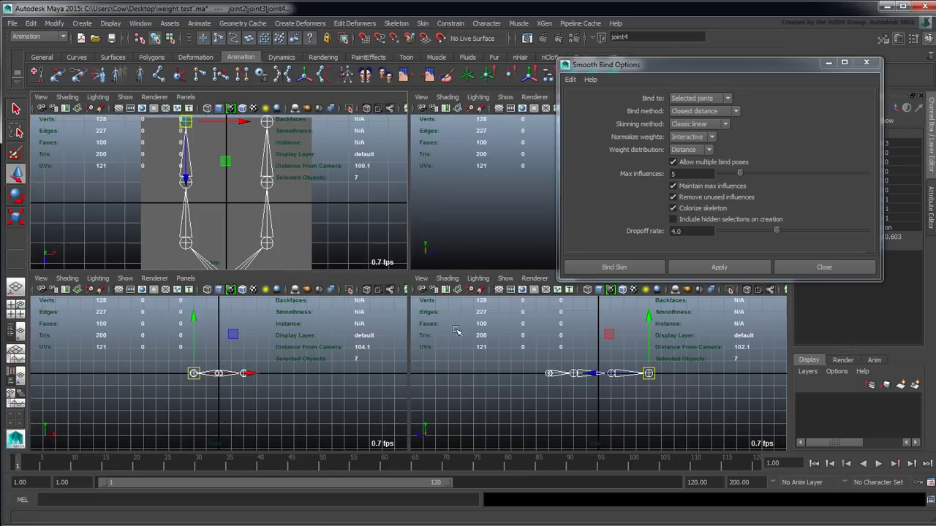
key("space")
left_click(187, 212)
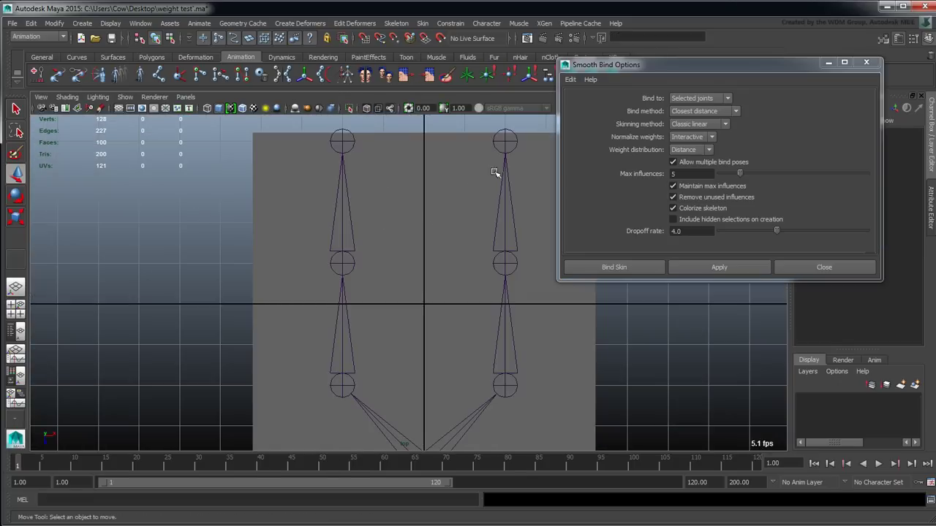
left_click(506, 140)
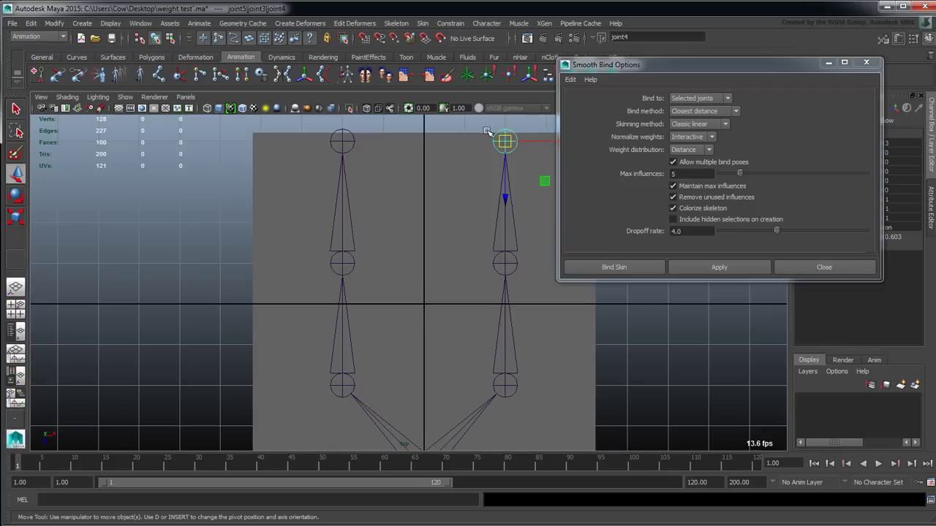
left_click(465, 139)
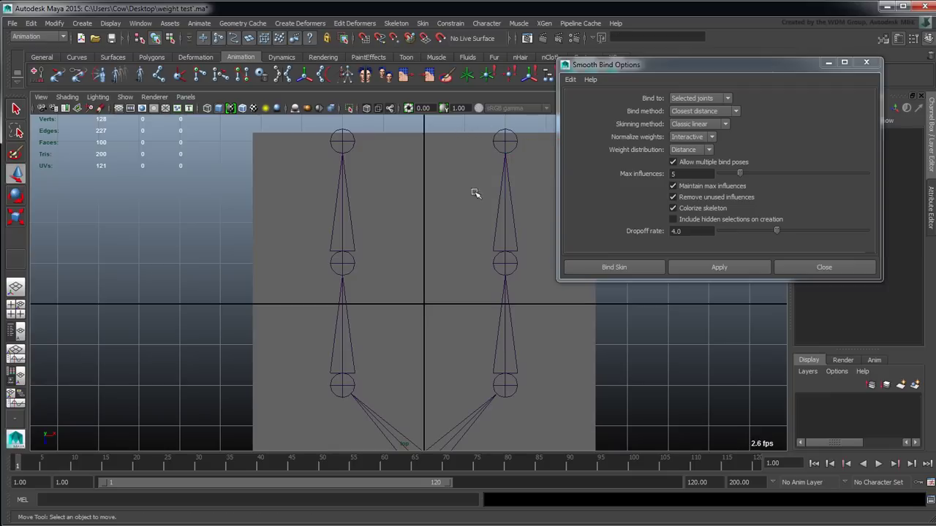
left_click(476, 146)
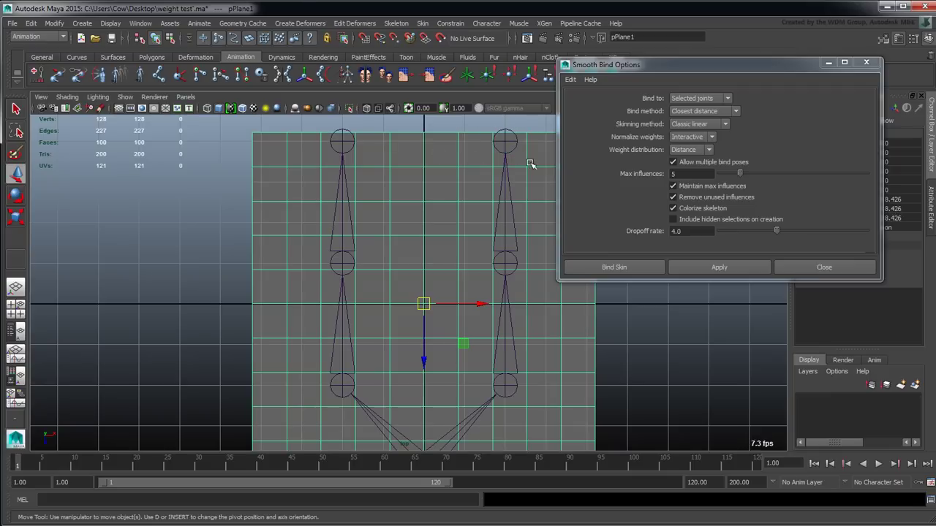
left_click(510, 232)
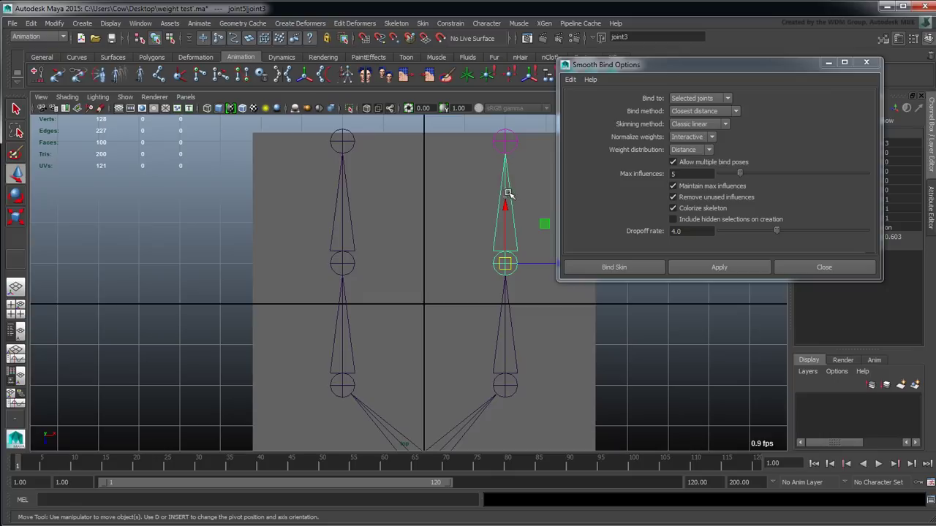
Try Object hierarchy as the bind target, revert to Joint hierarchy, and list the bind methods
left_click(708, 98)
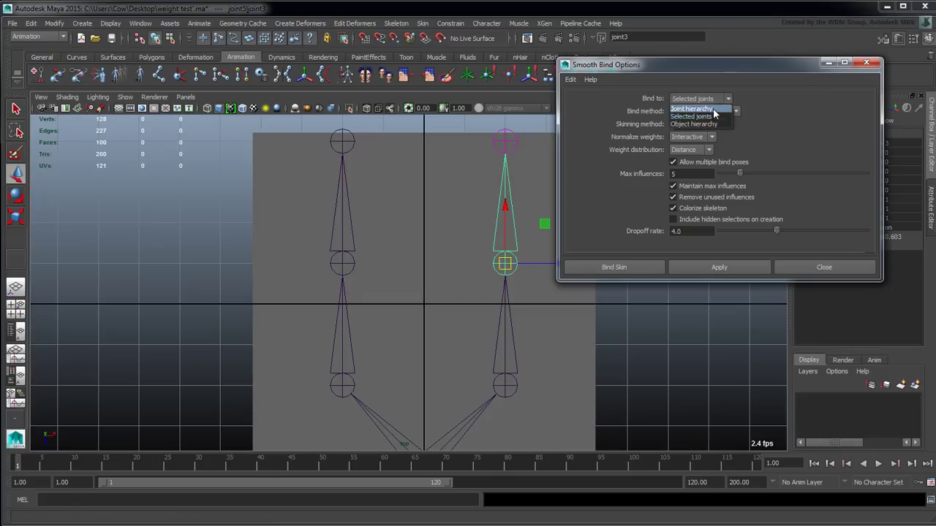
left_click(715, 125)
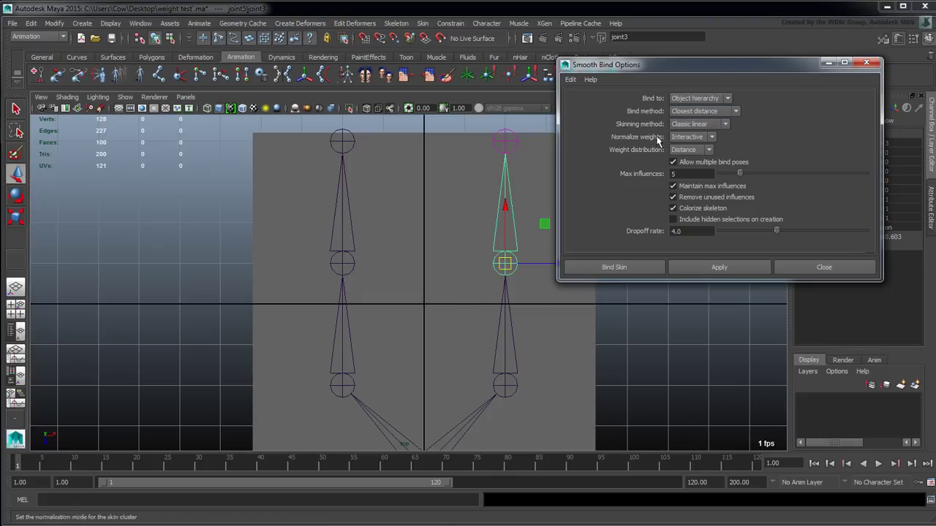
left_click(709, 98)
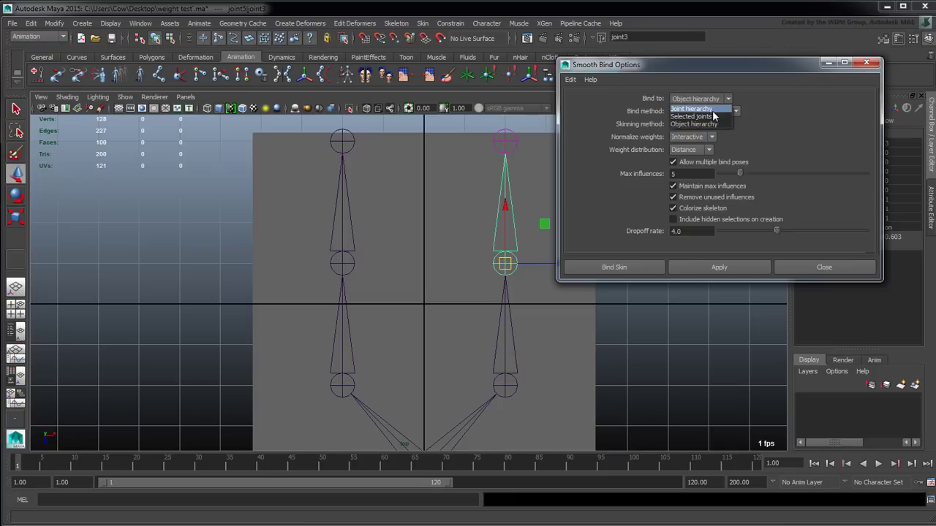
left_click(711, 109)
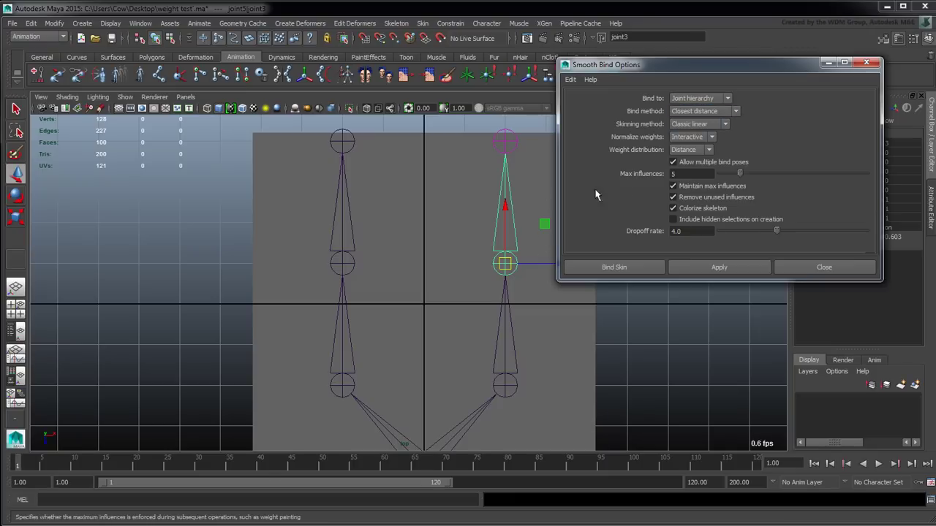
left_click(727, 112)
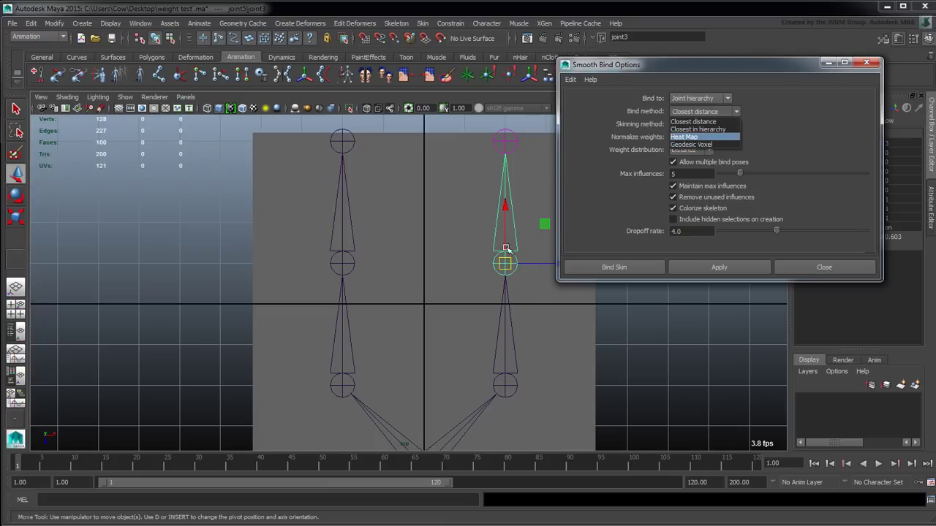
Choose Heat Map as the bind method, adding a heatmap falloff of 0.68
left_click(691, 140)
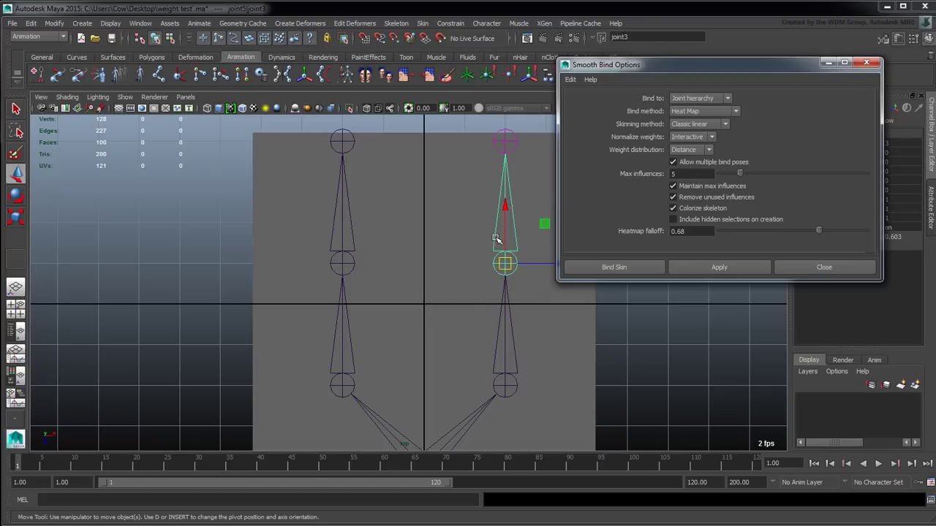
Switch the bind method to Geodesic Voxel (Falloff 0.20, Resolution 256) and review the options
left_click(733, 112)
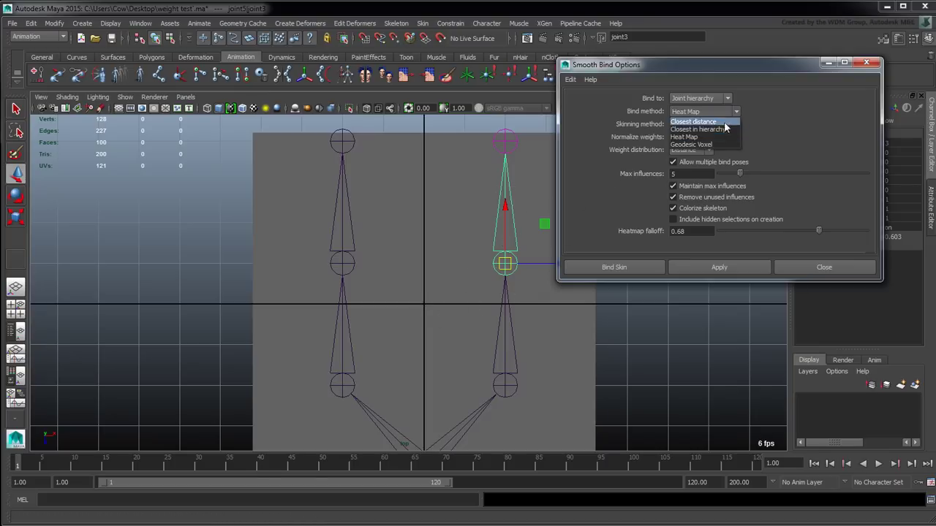
left_click(720, 146)
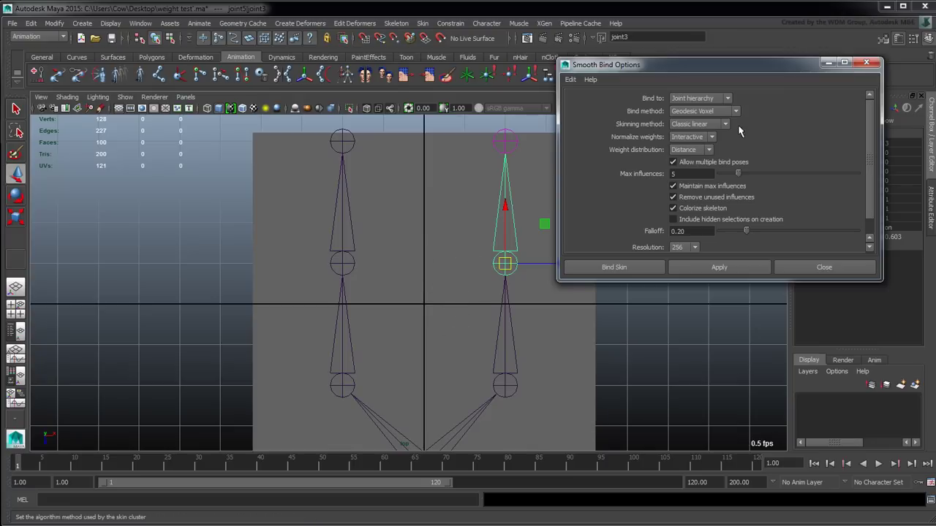
scroll(870, 157, "down", 1)
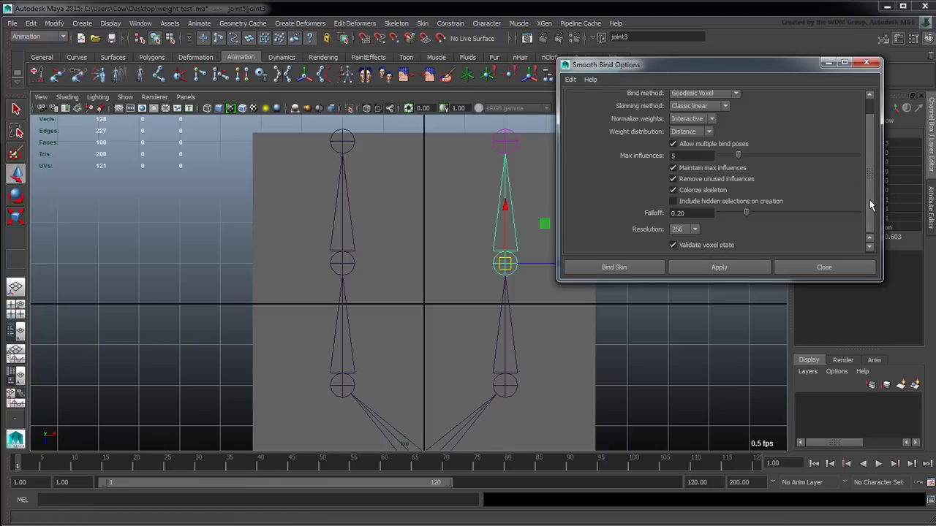
scroll(870, 206, "up", 1)
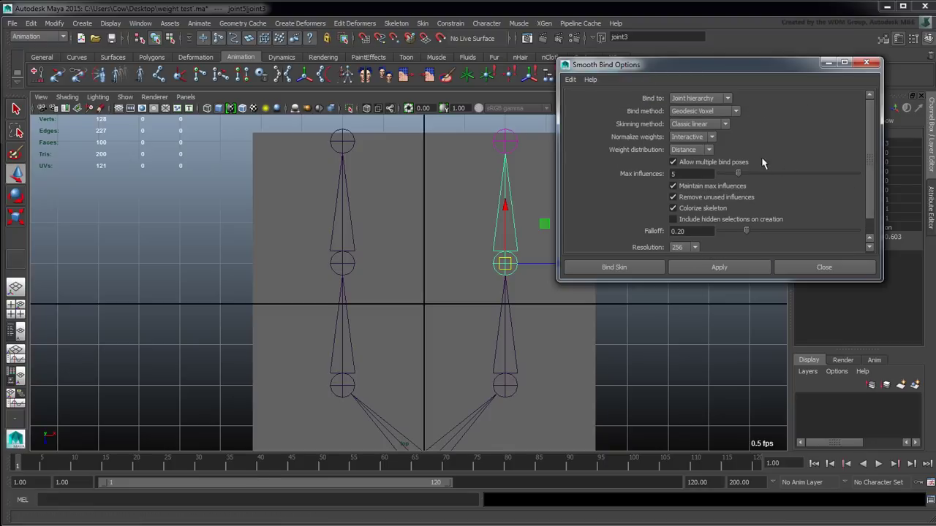
left_click(723, 125)
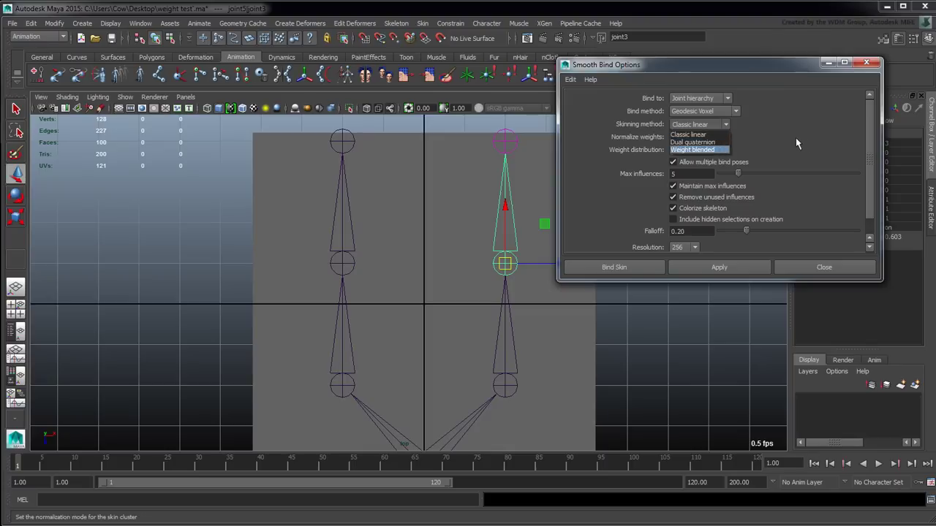
left_click(771, 142)
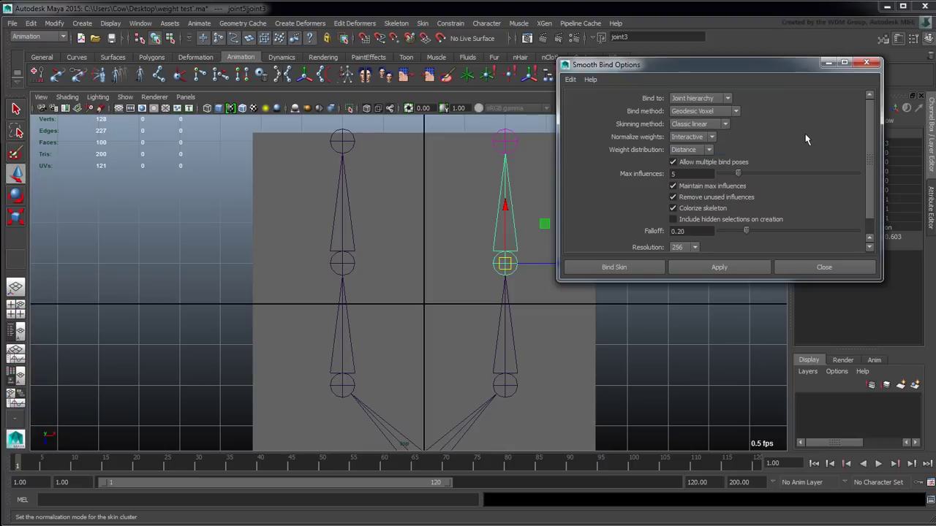
Check the Normalize weights choices and leave it on Interactive
left_click(713, 136)
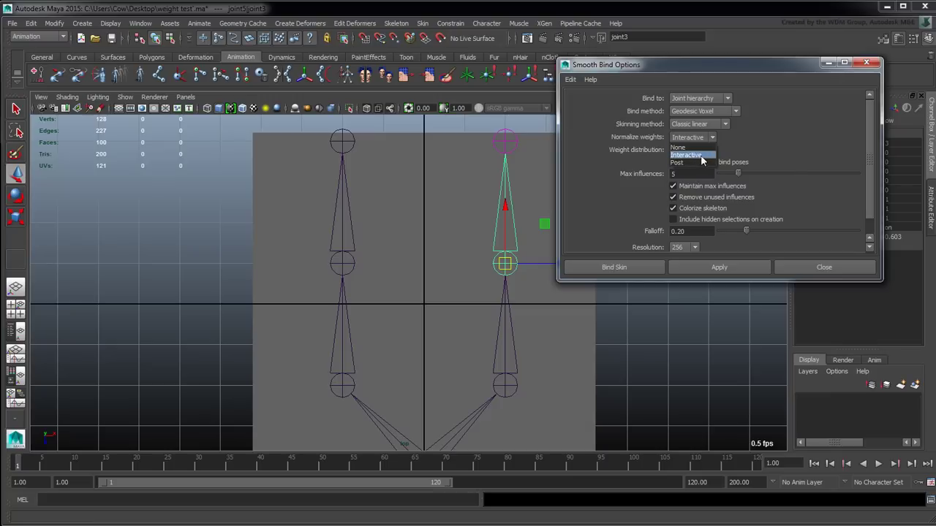
left_click(790, 156)
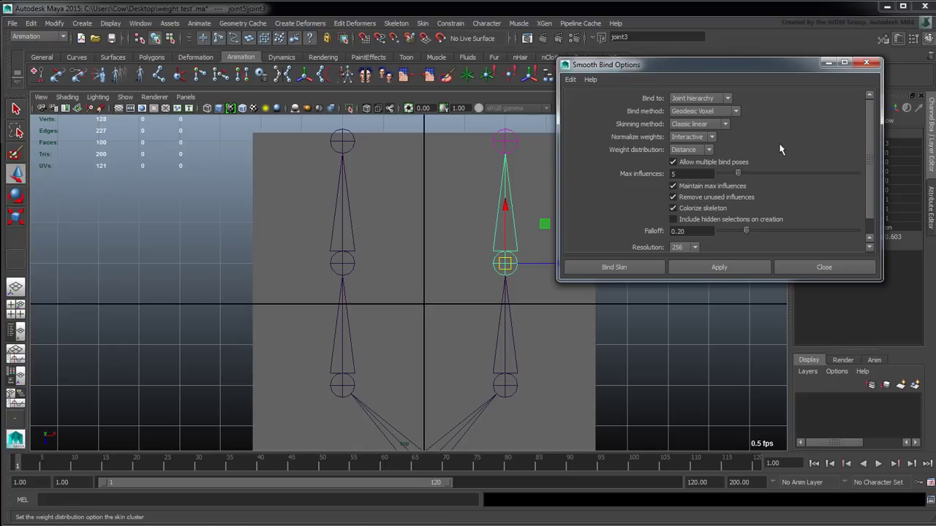
Choose Neighbors for Weight distribution, recheck the list, and keep Neighbors
left_click(709, 151)
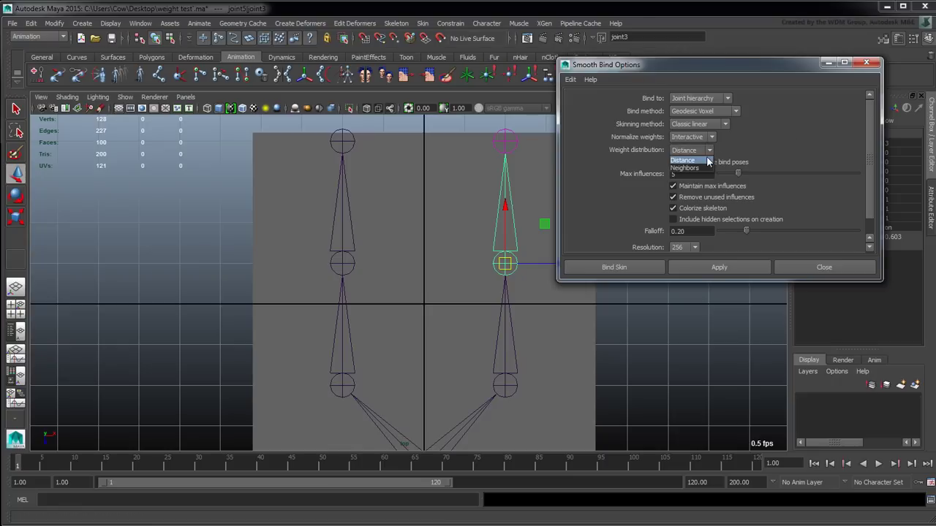
left_click(697, 169)
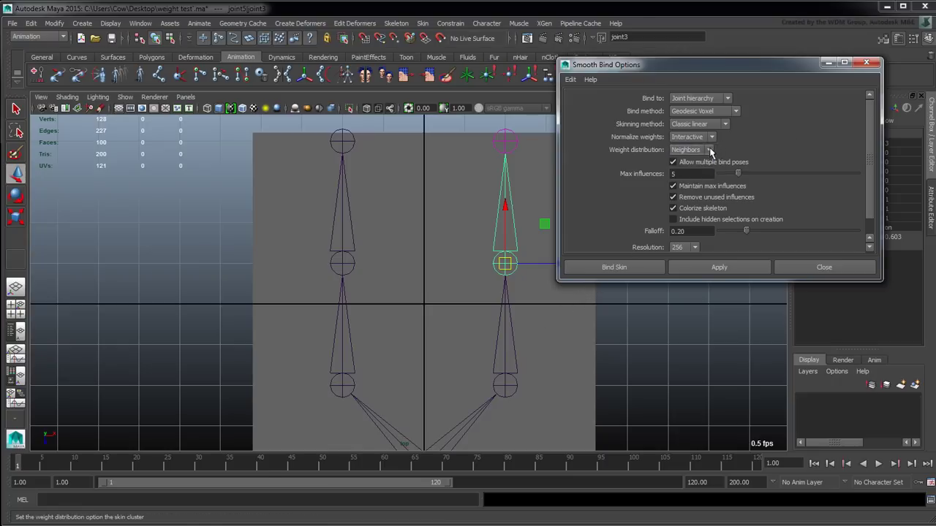
left_click(710, 149)
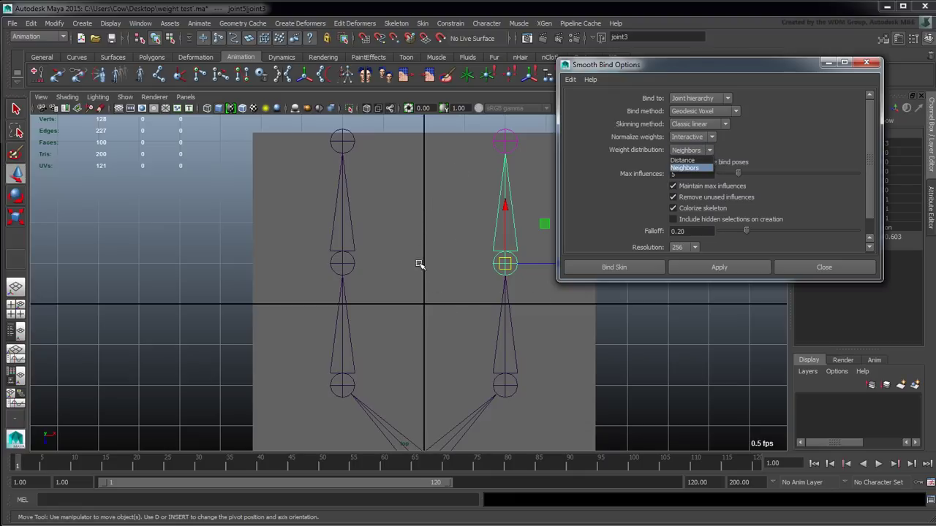
left_click(743, 148)
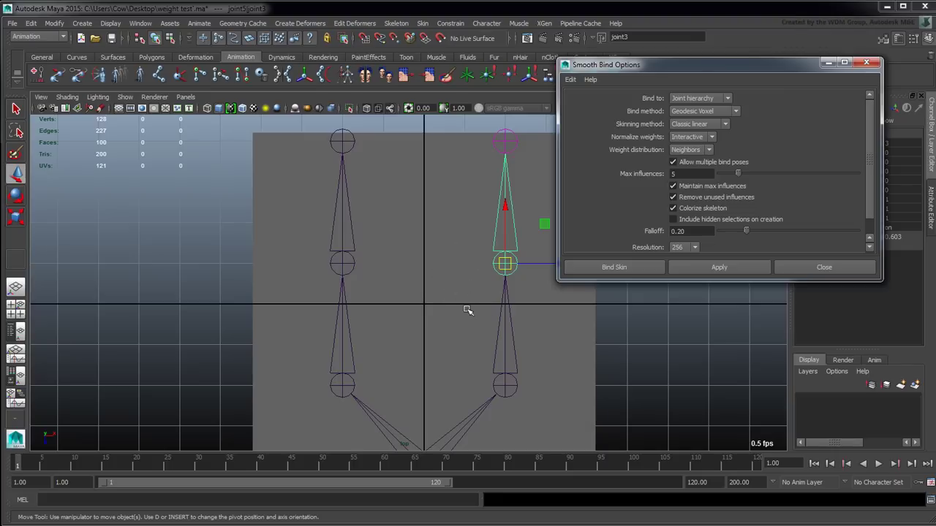
Change Max influences from 5 to 2 and nudge the Smooth Bind Options window left
left_click(691, 174)
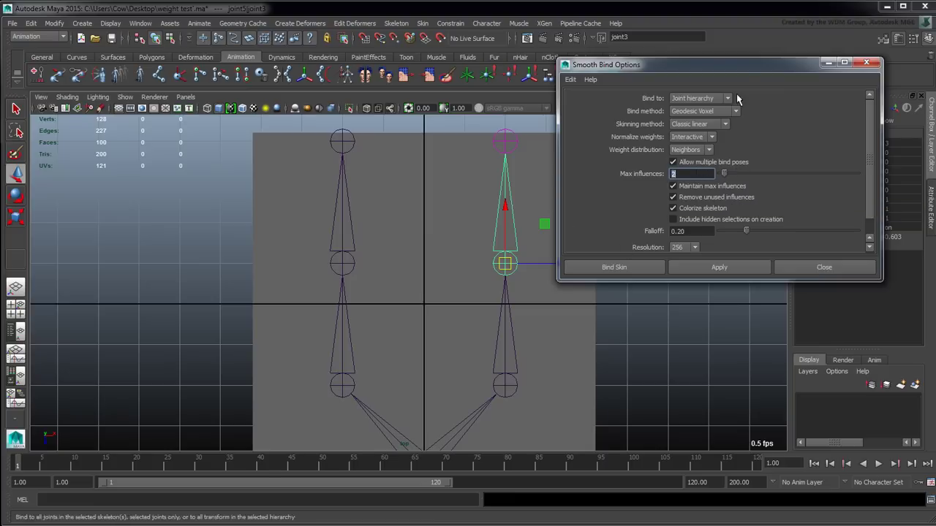
left_click_drag(747, 65, 744, 66)
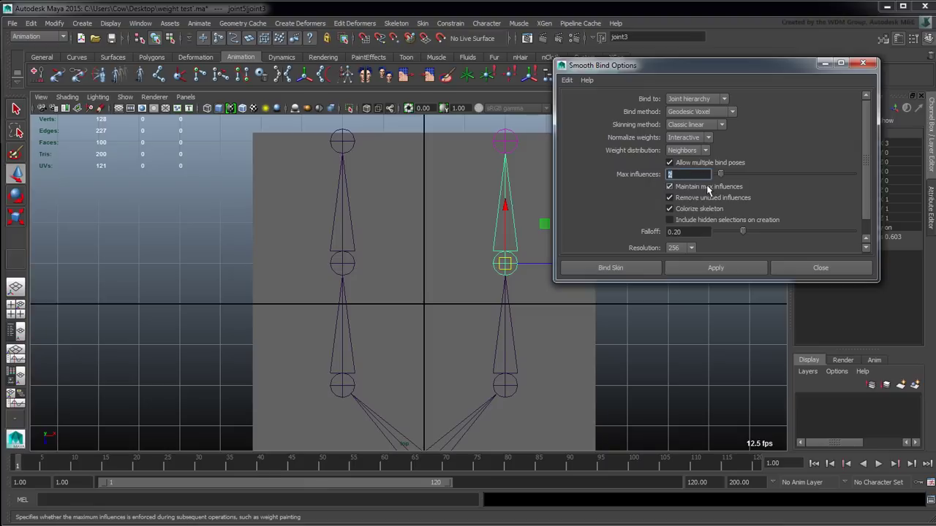
Uncheck Maintain max influences and select the Max influences value of 2
left_click(677, 188)
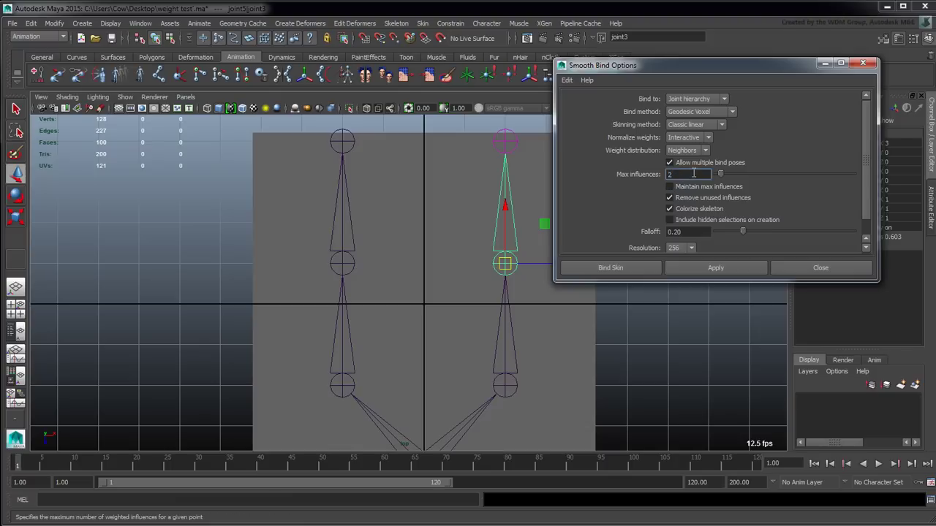
left_click(693, 173)
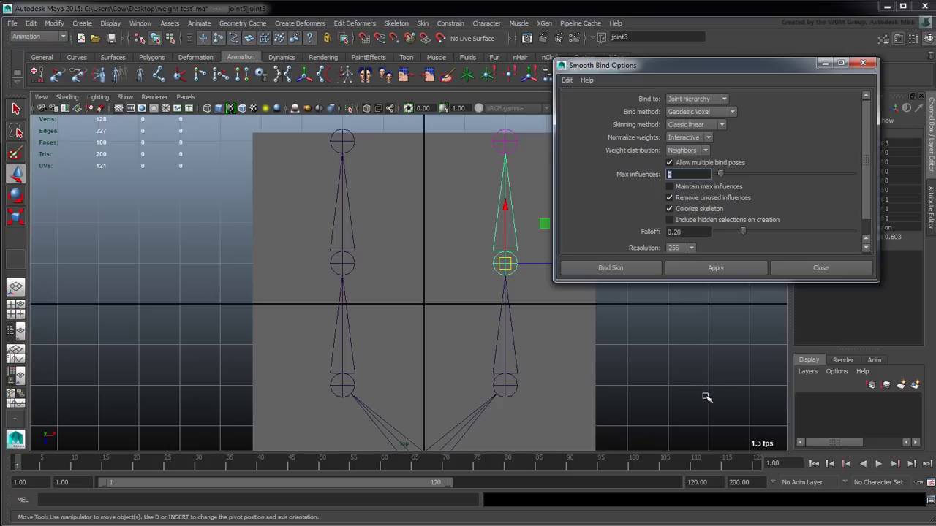
Uncheck Remove unused influences in Smooth Bind Options
left_click(717, 199)
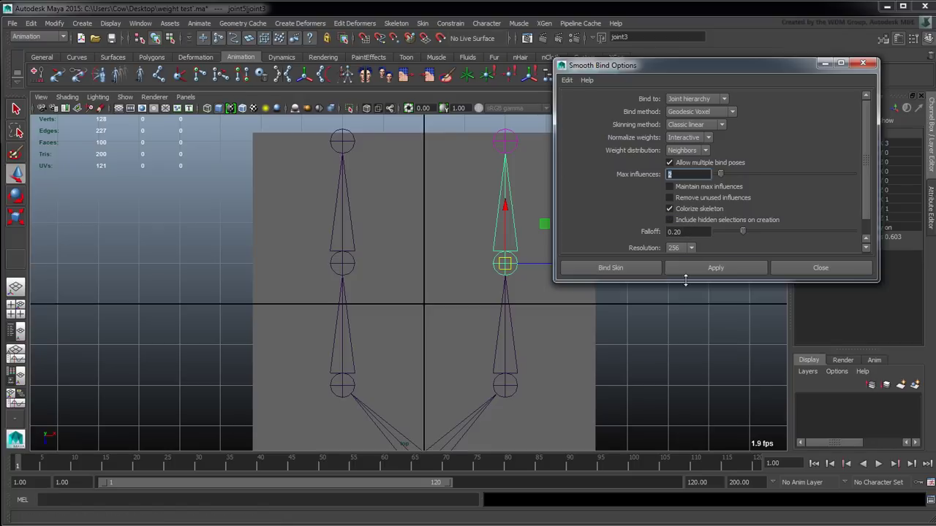
Select joint1, the skeleton's root, so both leg chains are picked
left_click_drag(869, 210, 872, 231)
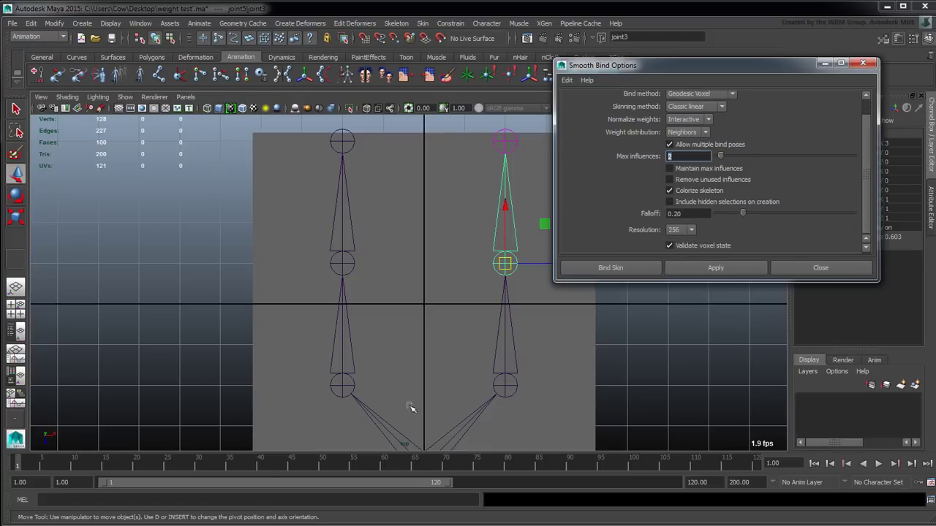
left_click(445, 437)
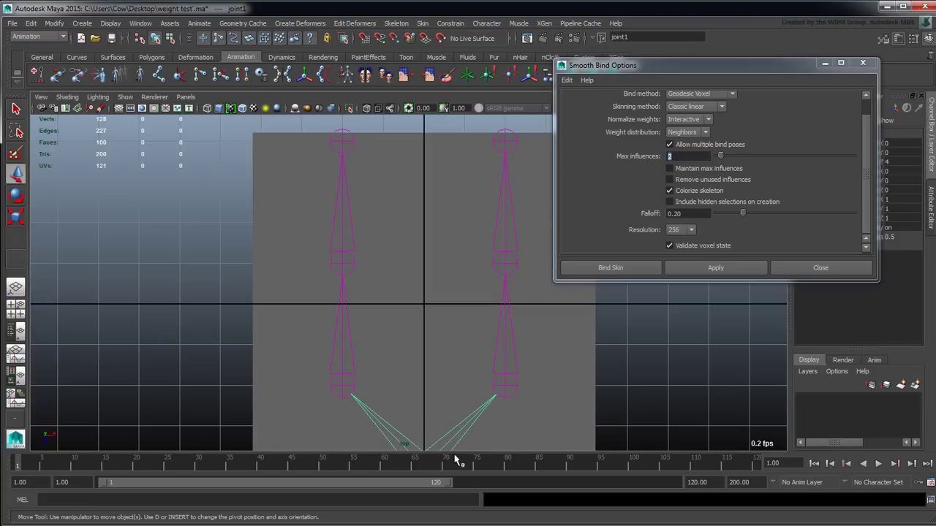
Open Preferences on the Time Slider category from the Animation Preferences button
left_click(931, 483)
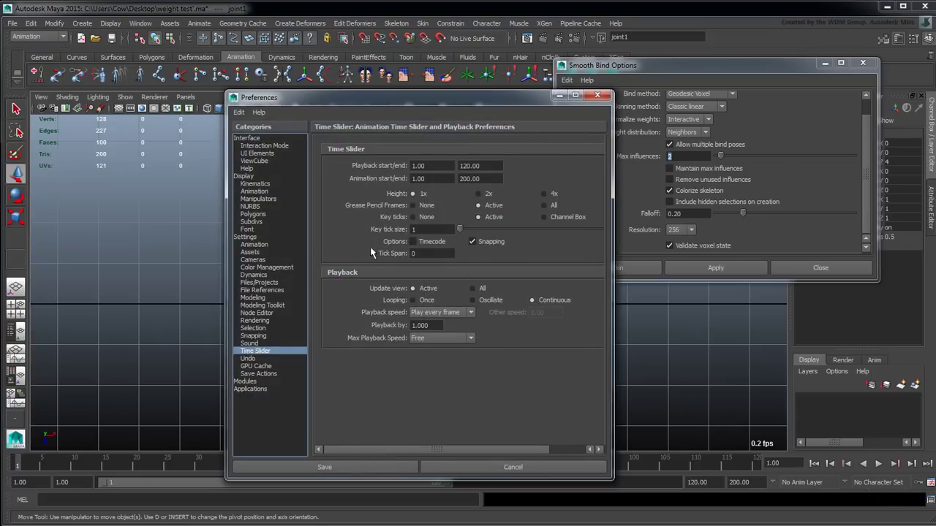
In Selection preferences, try Use object highlight setting and Always highlight, ending on Never highlight
left_click(253, 329)
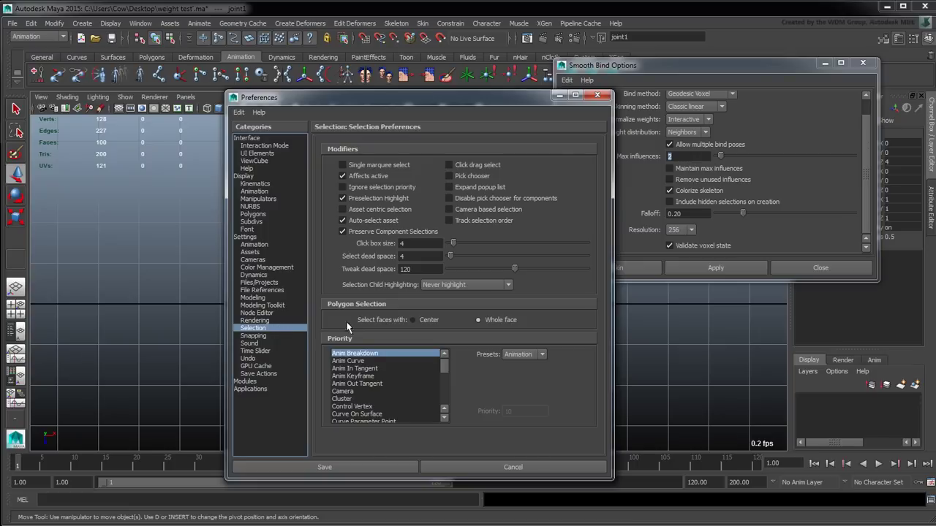
left_click(480, 284)
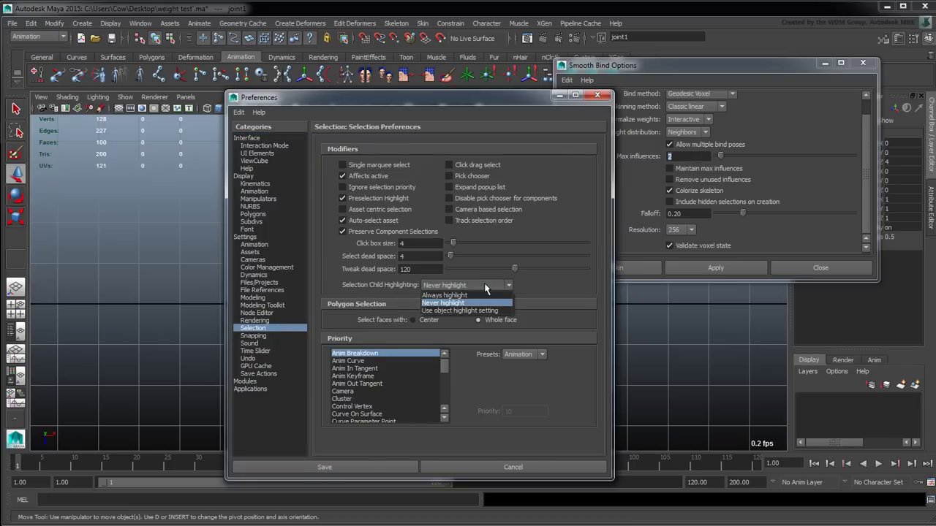
left_click(493, 311)
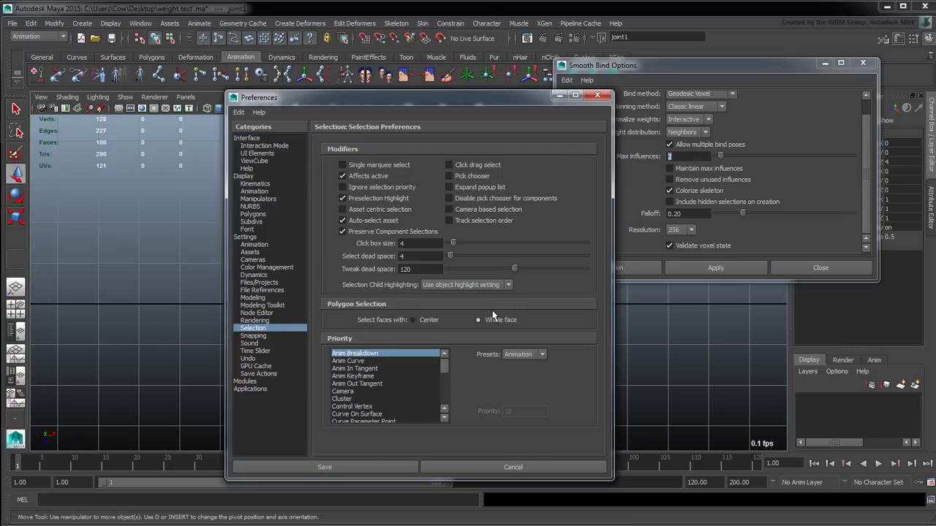
left_click(494, 287)
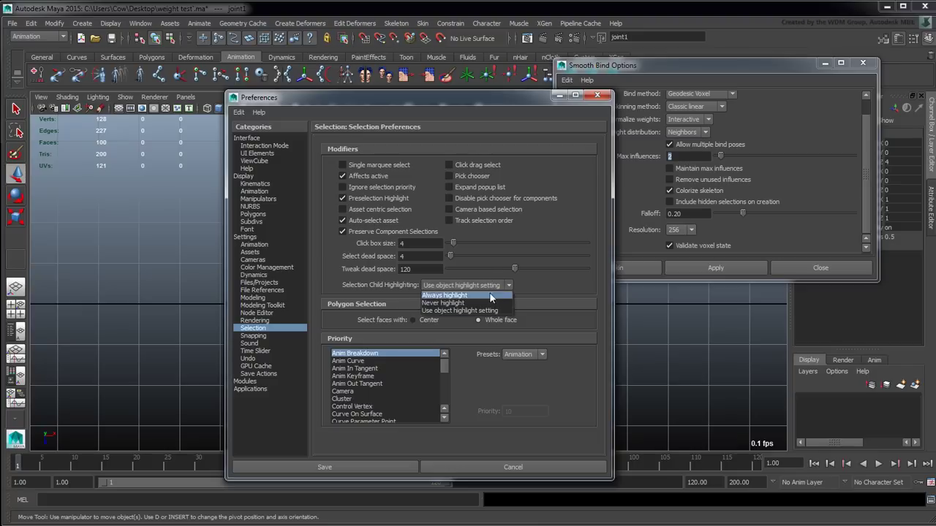
left_click(488, 302)
left_click(484, 289)
left_click(486, 294)
left_click(474, 288)
left_click(474, 310)
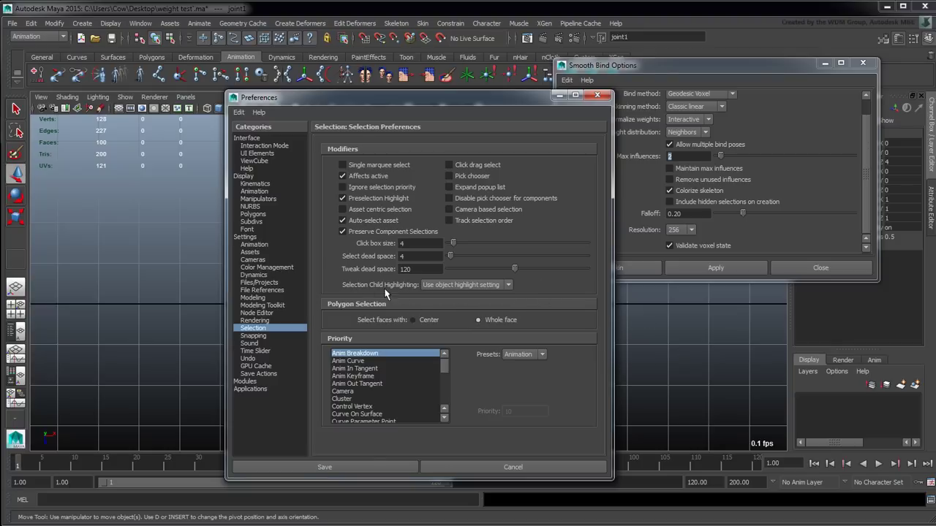
left_click(463, 285)
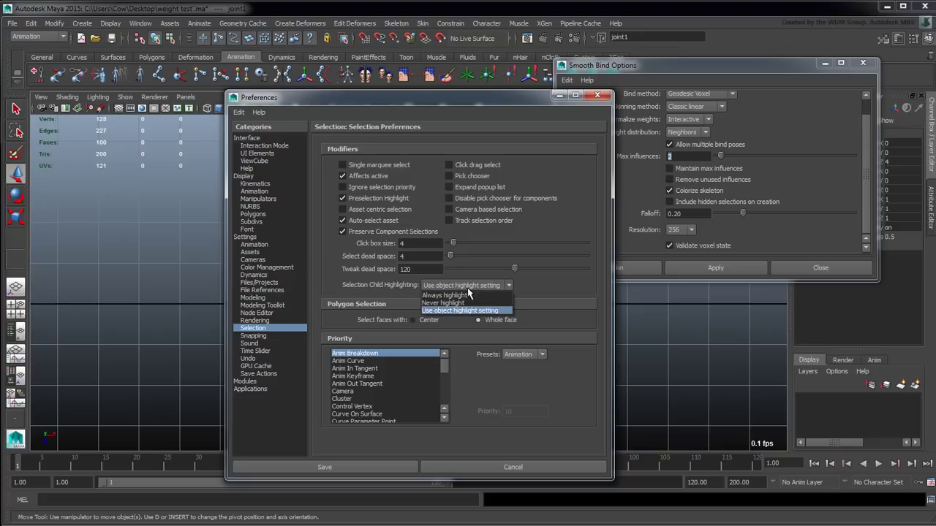
left_click(471, 303)
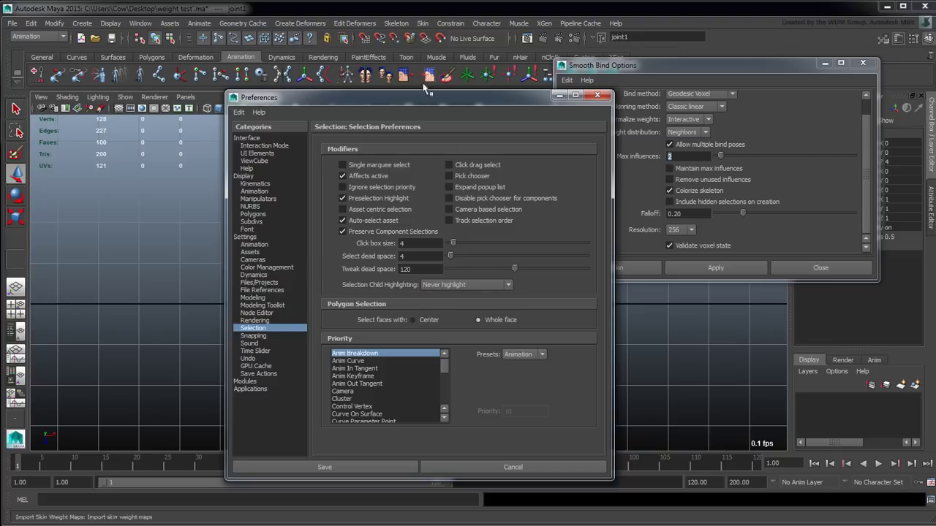
Check the skeleton behind the Preferences window, then save and close the preferences
left_click_drag(432, 101, 762, 89)
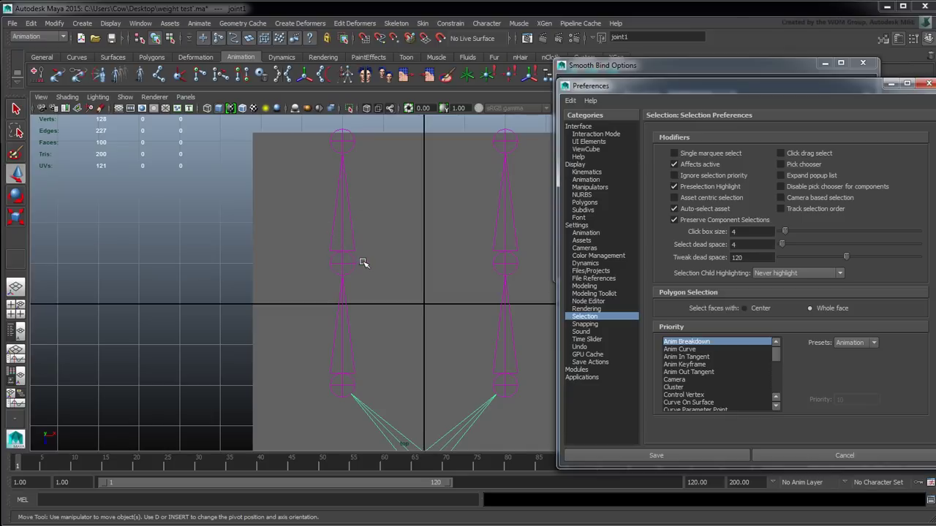
left_click_drag(870, 94, 775, 96)
left_click(834, 83)
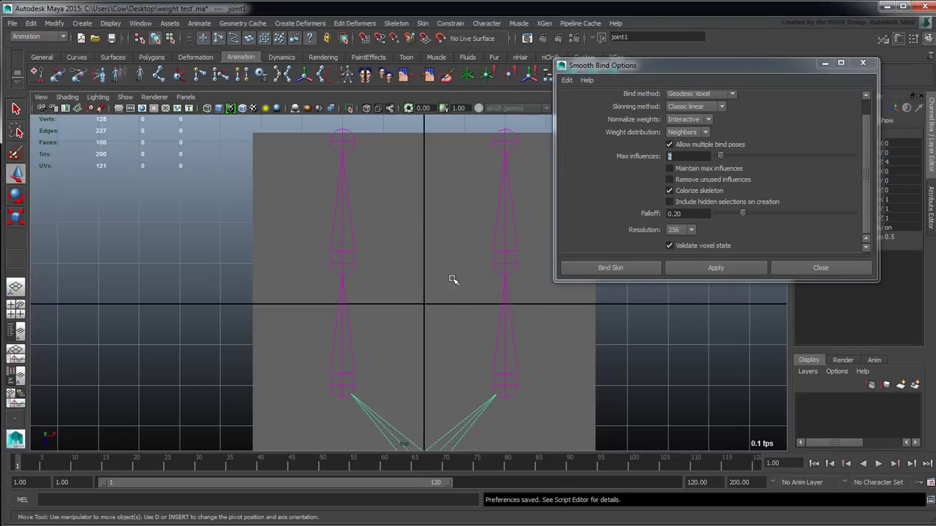
Bind pPlane1 to the skeleton with Geodesic Voxel and Allow multiple bind poses enabled
left_click_drag(740, 70, 757, 70)
left_click(686, 144)
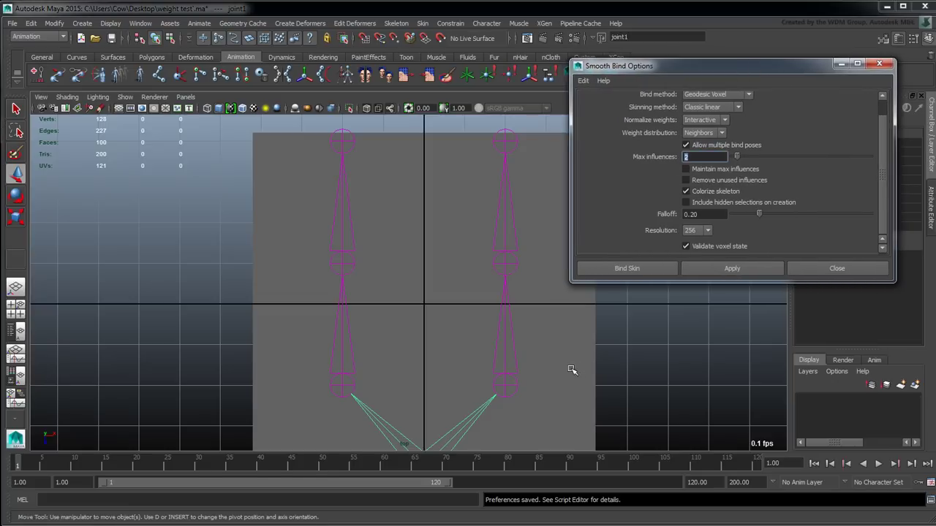
left_click(573, 373)
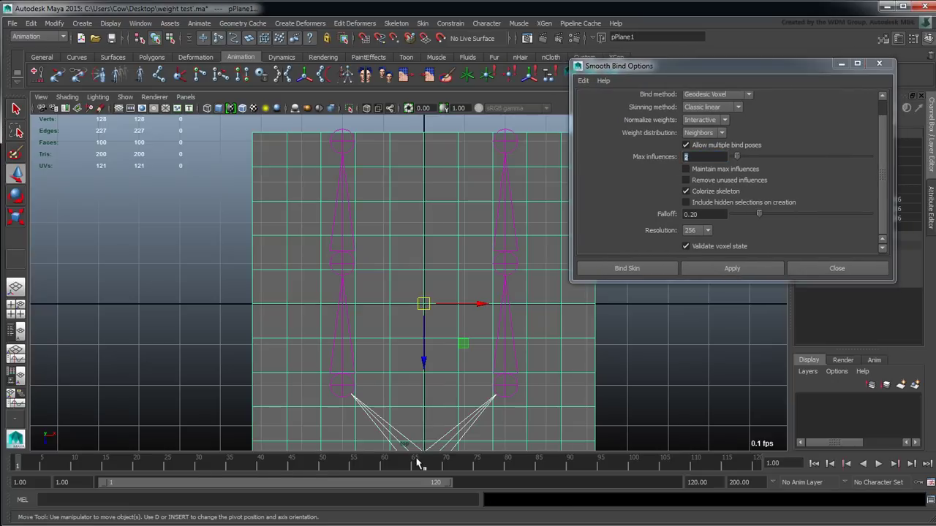
left_click_drag(883, 175, 881, 142)
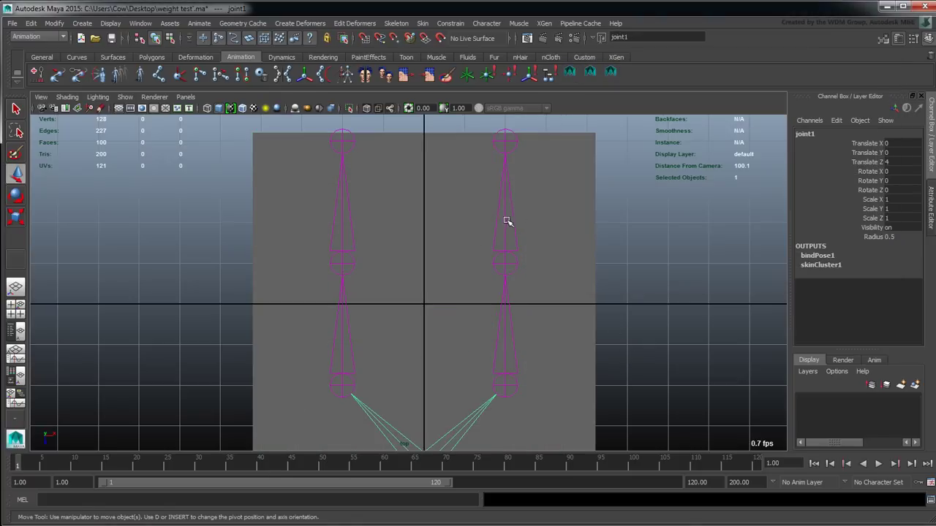
Rotate joint3 on Y to test the Geodesic Voxel bend, then undo back to Rotate Y 0
left_click(505, 264)
key("e")
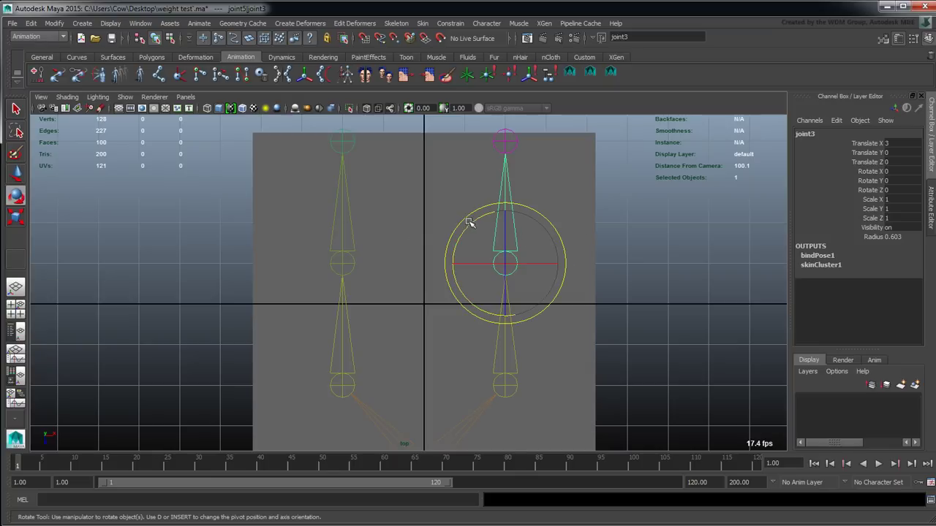
left_click_drag(469, 223, 512, 208)
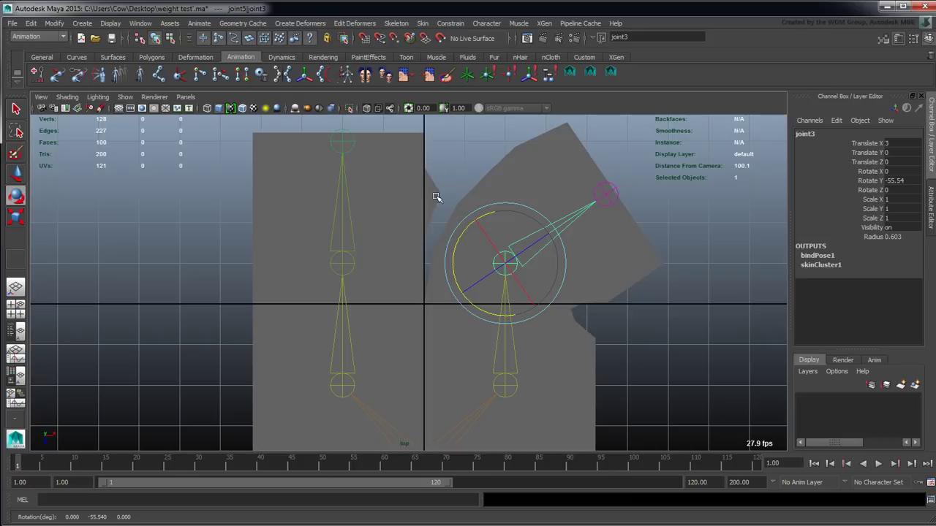
left_click_drag(456, 234, 489, 260)
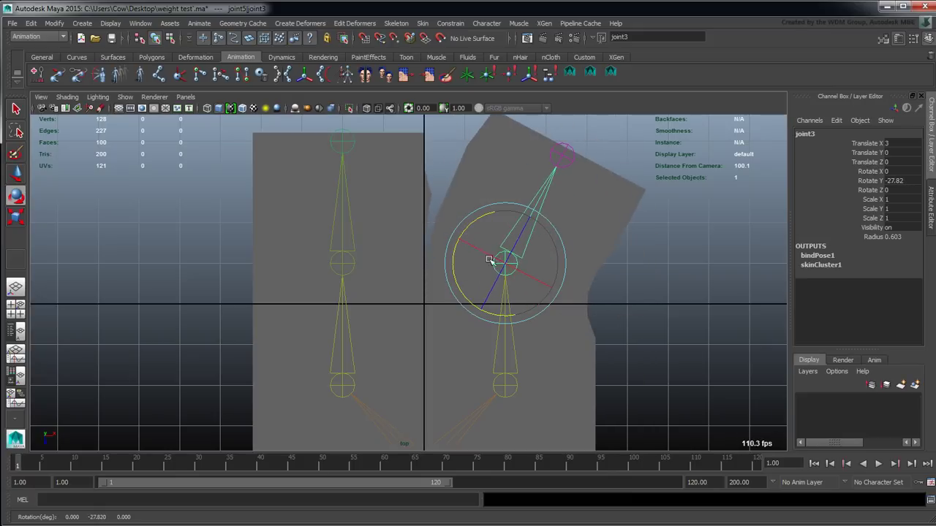
key("ctrl+z")
key("ctrl+z")
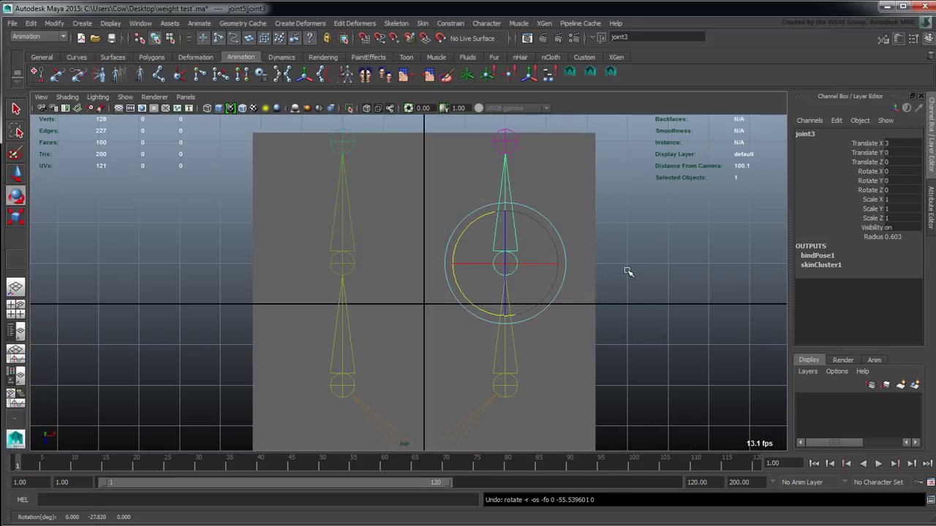
key("ctrl+z")
key("ctrl+z")
key("ctrl+z")
key("ctrl+z")
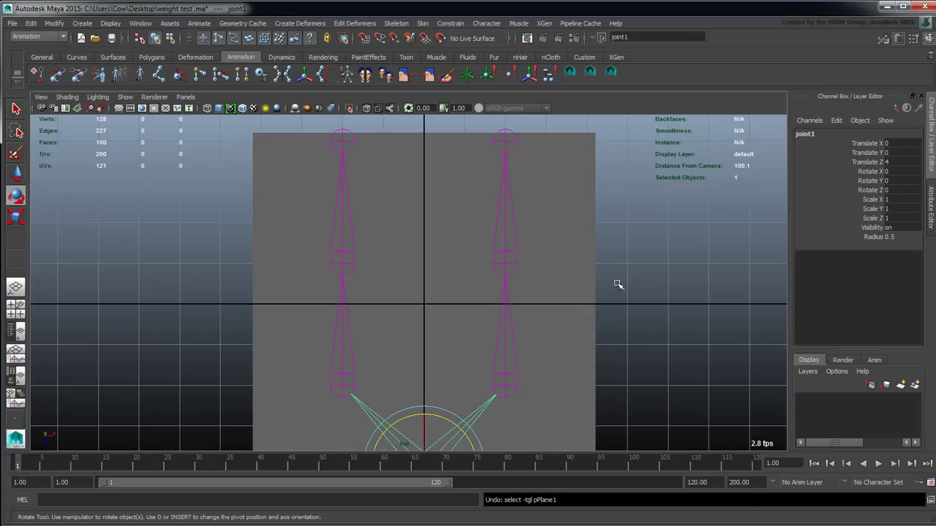
With the skeleton and pPlane1 selected, set the Smooth Bind method to Closest in hierarchy
left_click(560, 344, "shift")
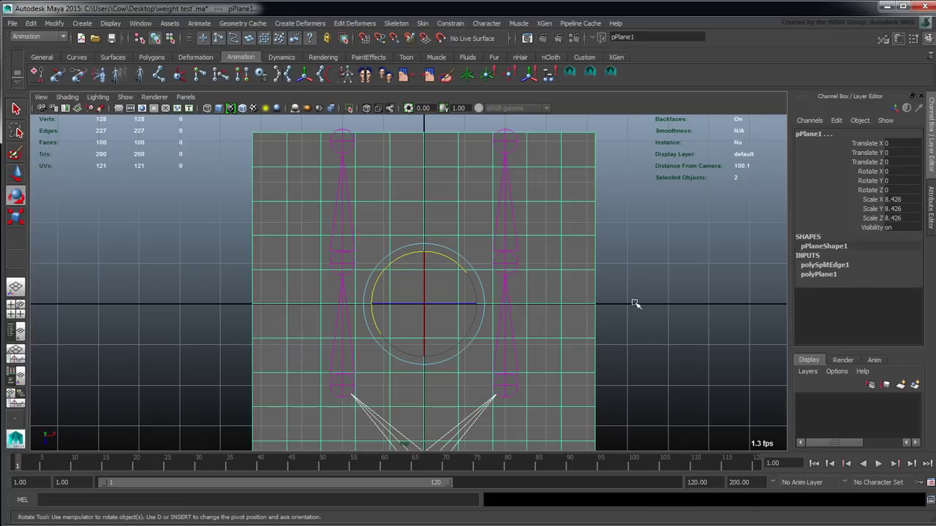
left_click(518, 23)
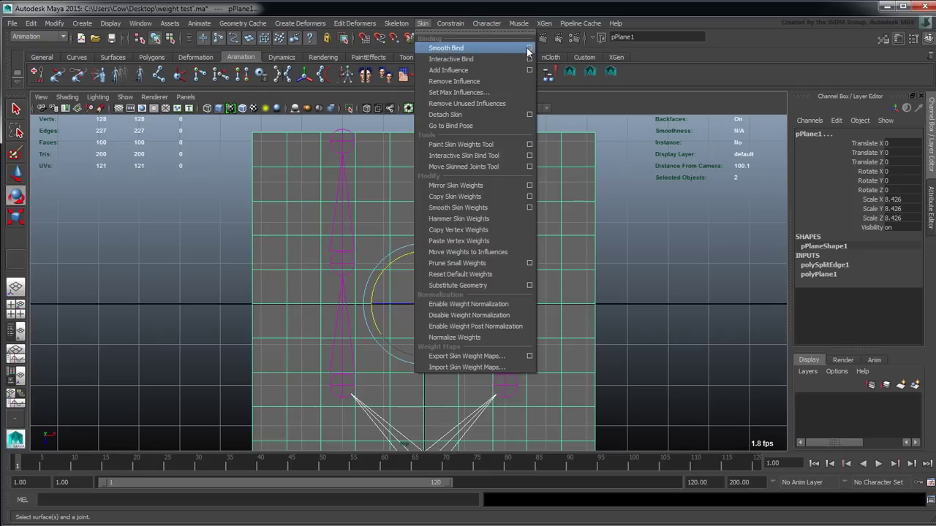
left_click(529, 48)
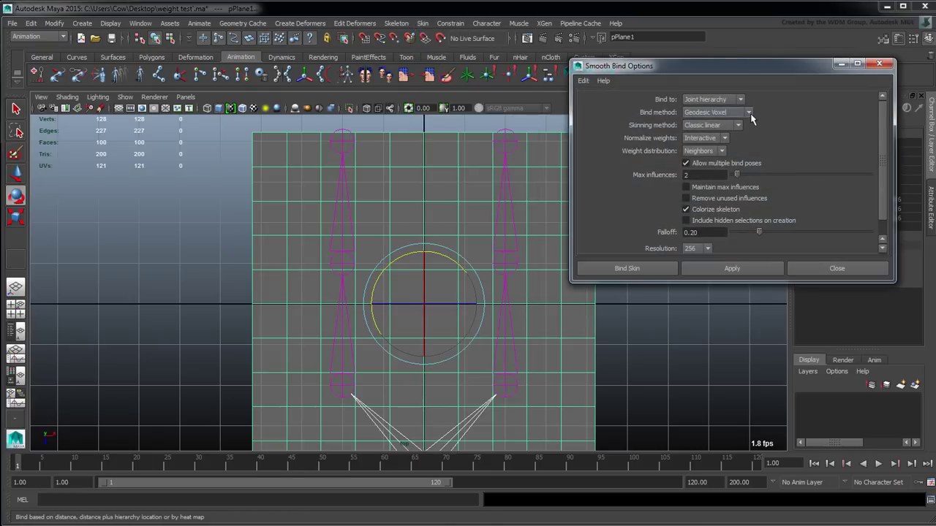
left_click(743, 114)
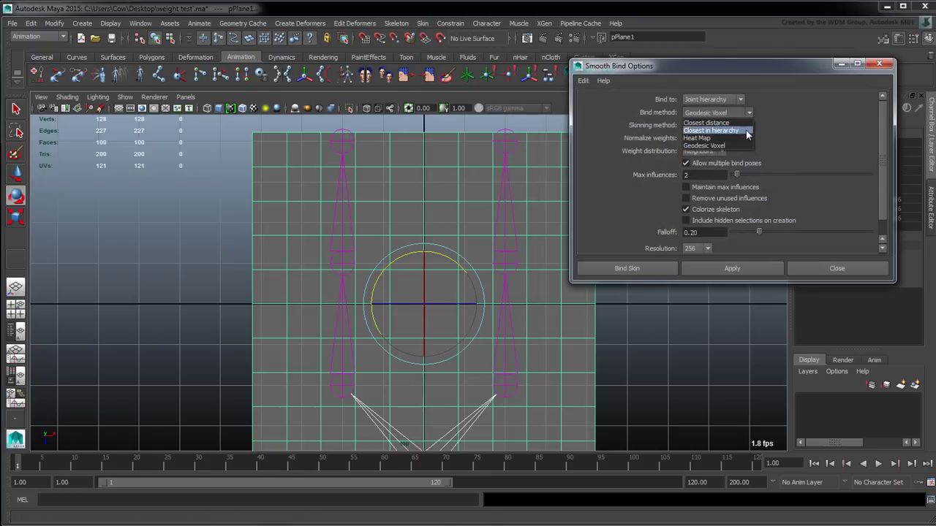
left_click(745, 132)
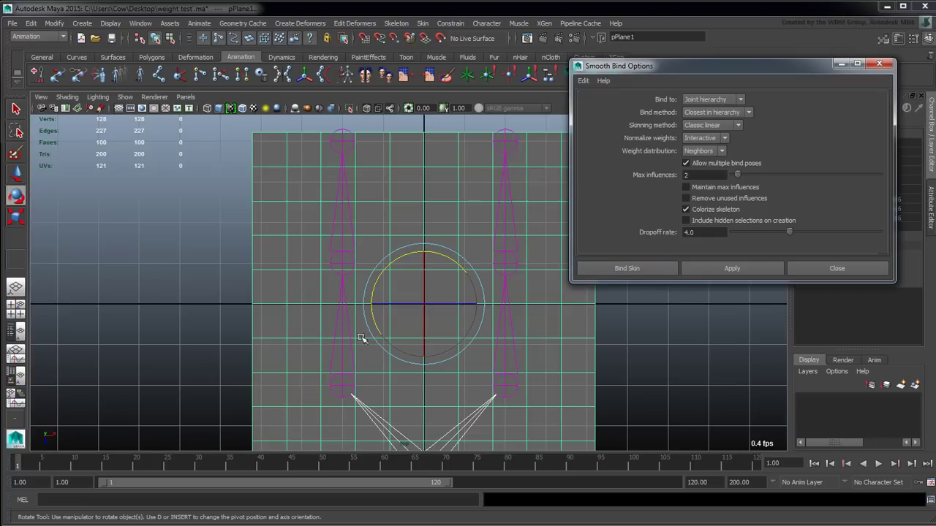
Bind with Closest in hierarchy and bend joint3 to Rotate Y -47.231
left_click(644, 269)
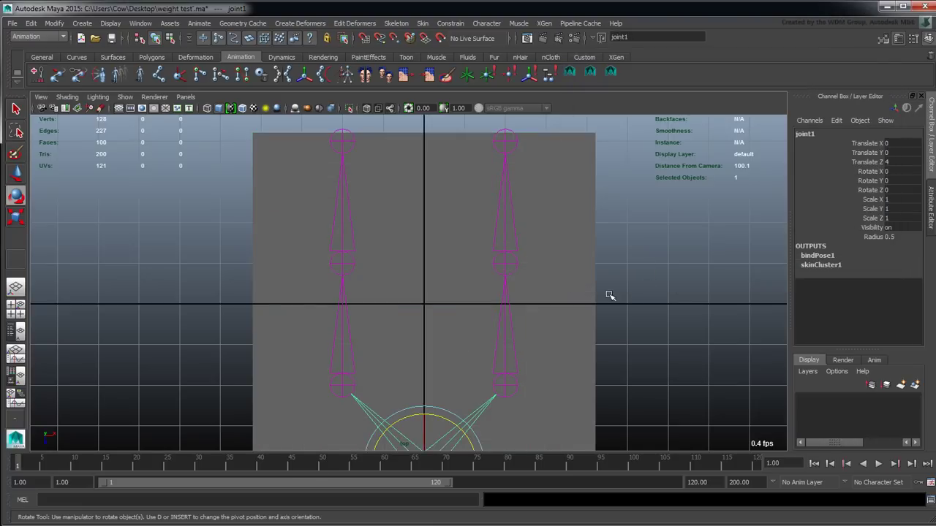
left_click(508, 244)
mouse_move(476, 217)
left_mouse_down()
mouse_move(509, 209)
mouse_move(543, 226)
mouse_move(506, 217)
mouse_move(516, 219)
left_mouse_up()
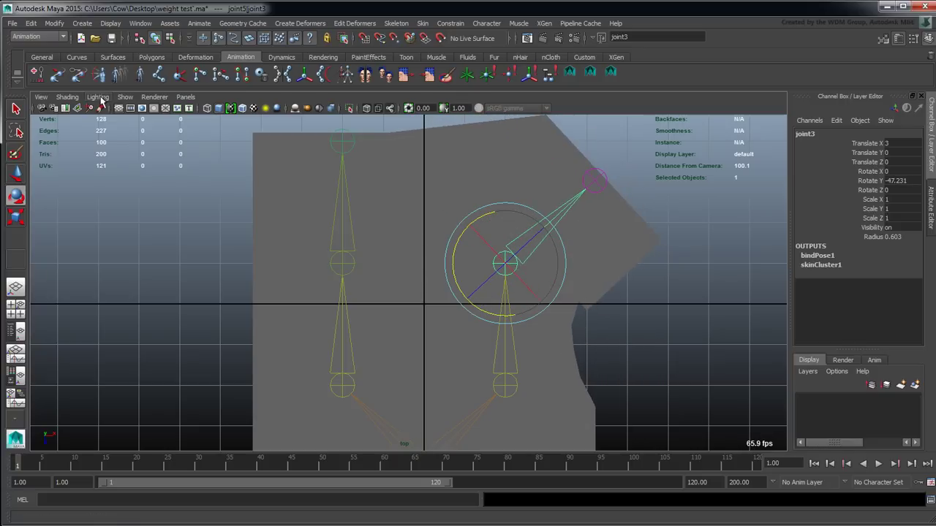
Turn on Wireframe on Shaded, swing joint3 again, then undo to a flat plane with nothing selected
left_click(68, 97)
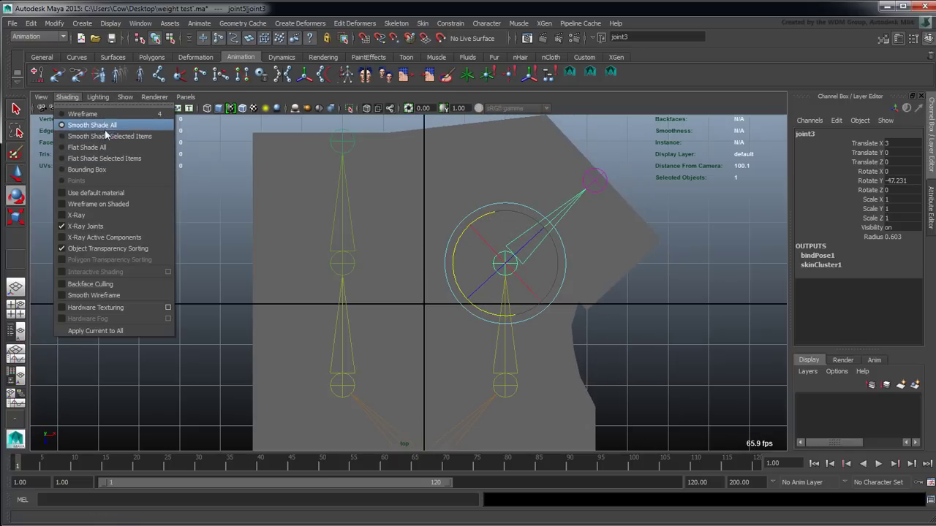
left_click(117, 205)
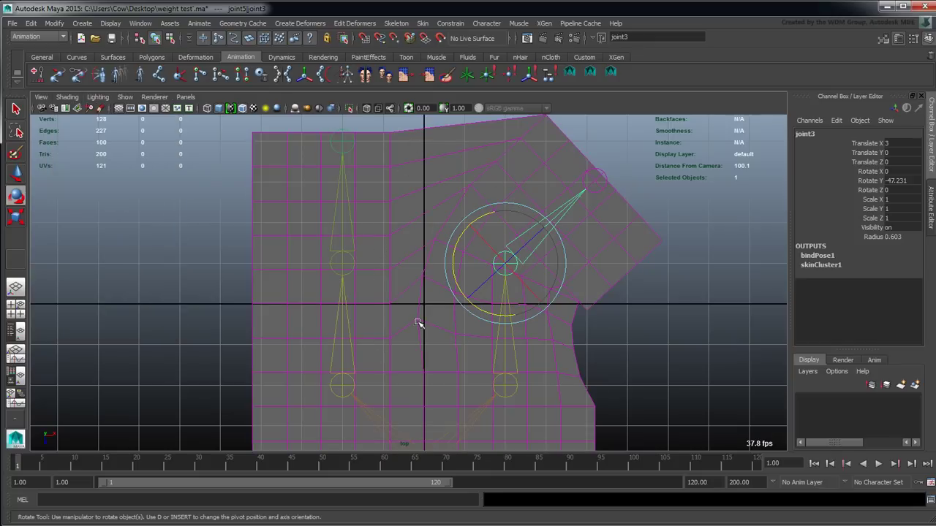
left_click_drag(481, 213, 451, 235)
key("ctrl+z")
key("ctrl+z")
key("ctrl+z")
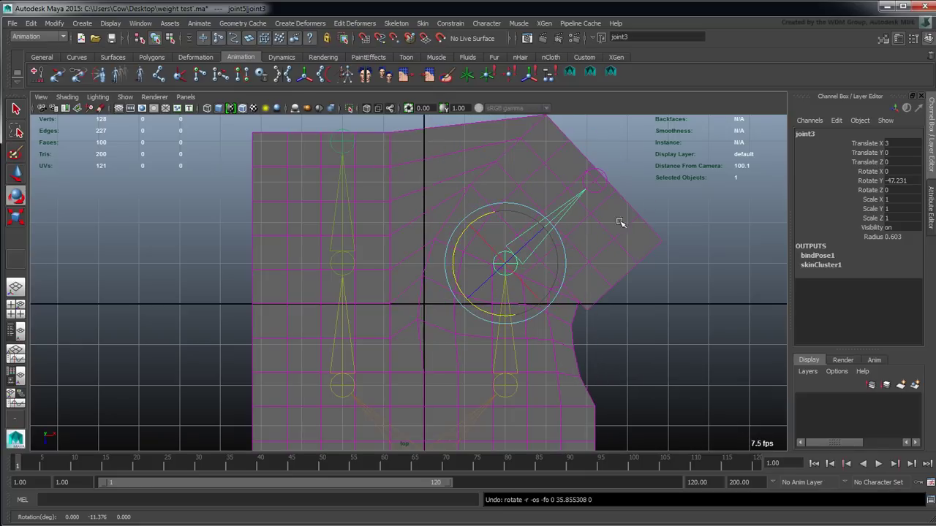
key("ctrl+z")
key("ctrl+z")
key("ctrl+z")
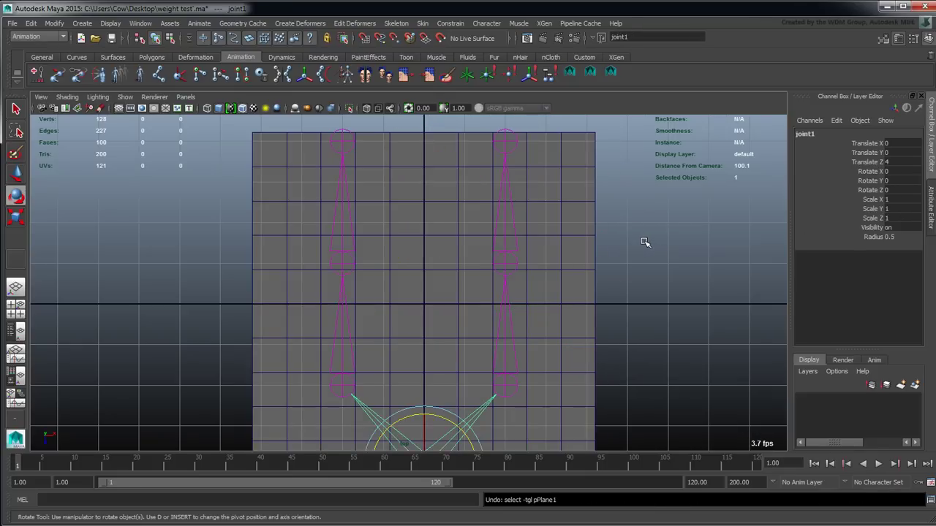
key("ctrl+z")
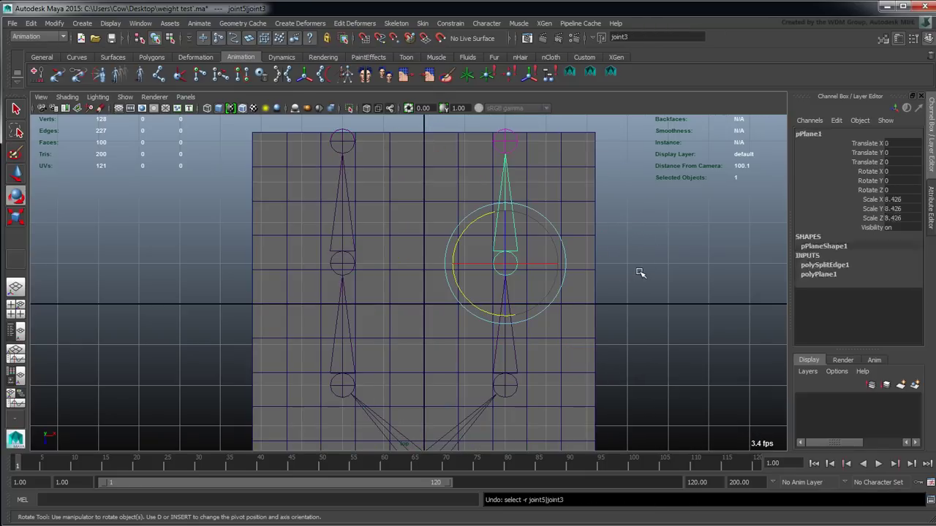
key("ctrl+z")
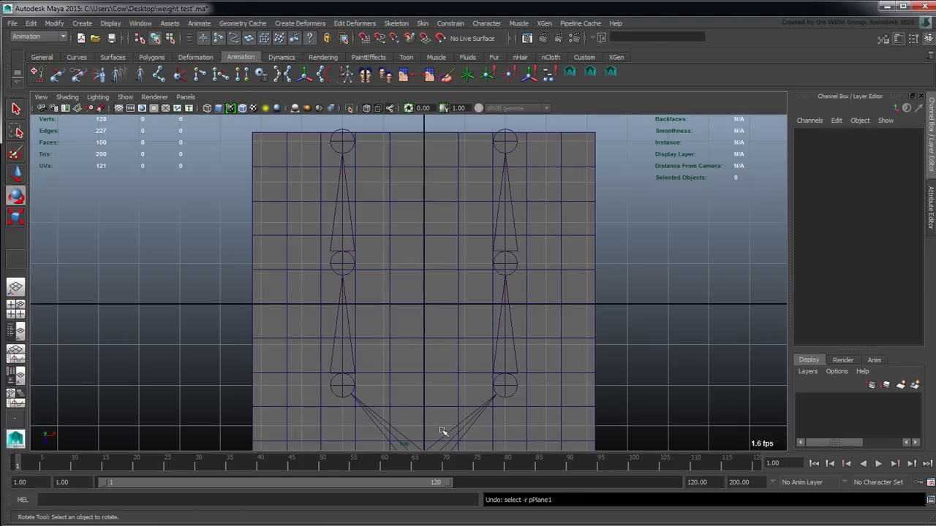
Attempt a Heat Map bind of pPlane1 to joint1, which fails on 14 near-zero-area triangles
left_click(499, 404)
left_click(575, 334, "shift")
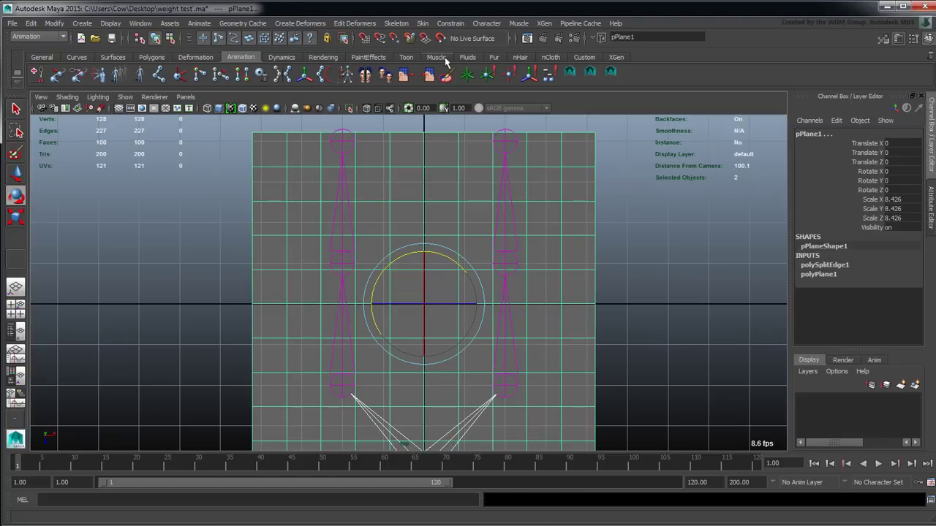
left_click(464, 24)
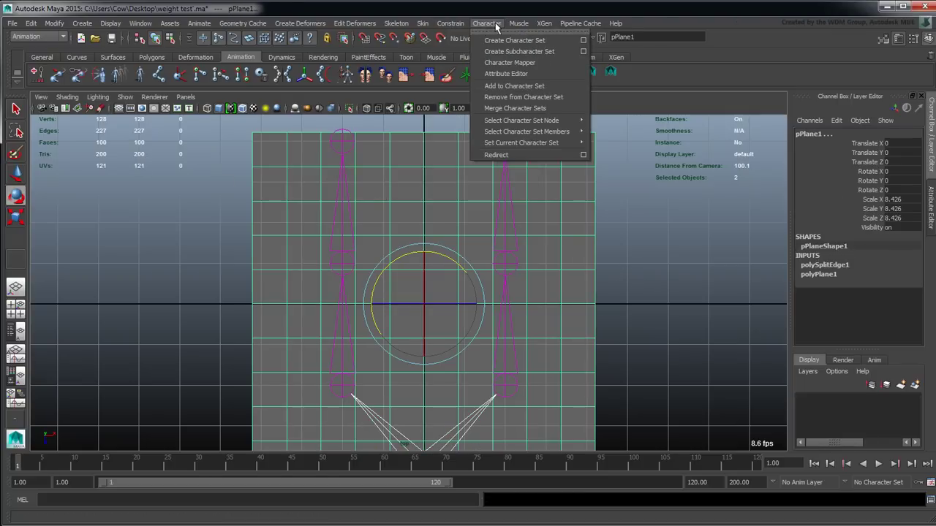
left_click(529, 47)
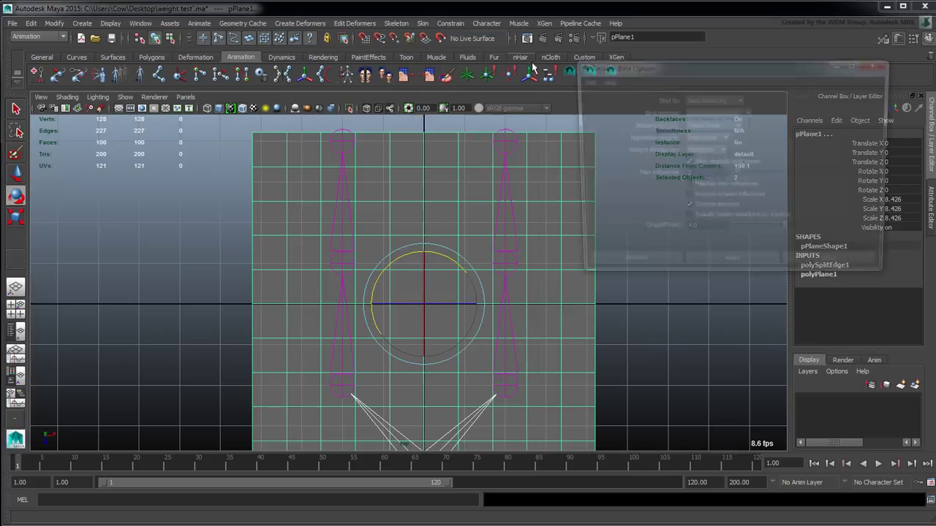
left_click(746, 113)
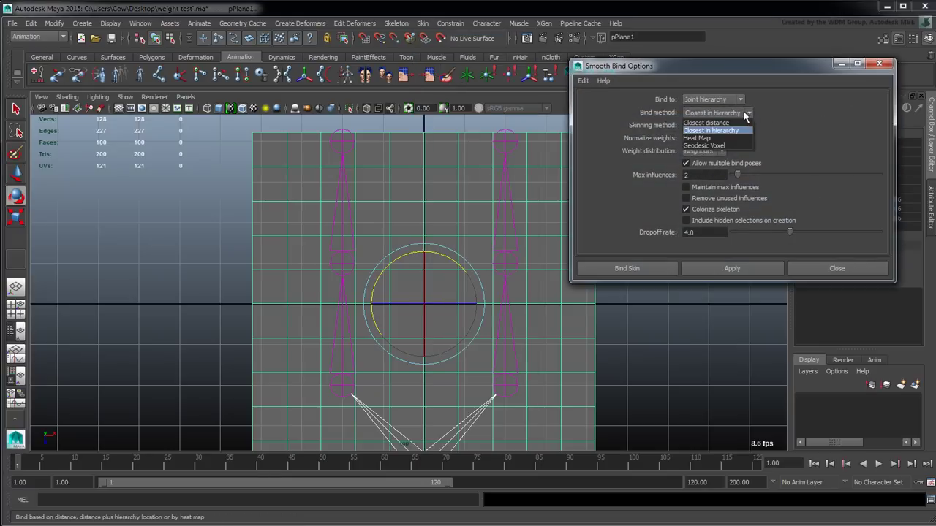
left_click(702, 138)
left_click(641, 268)
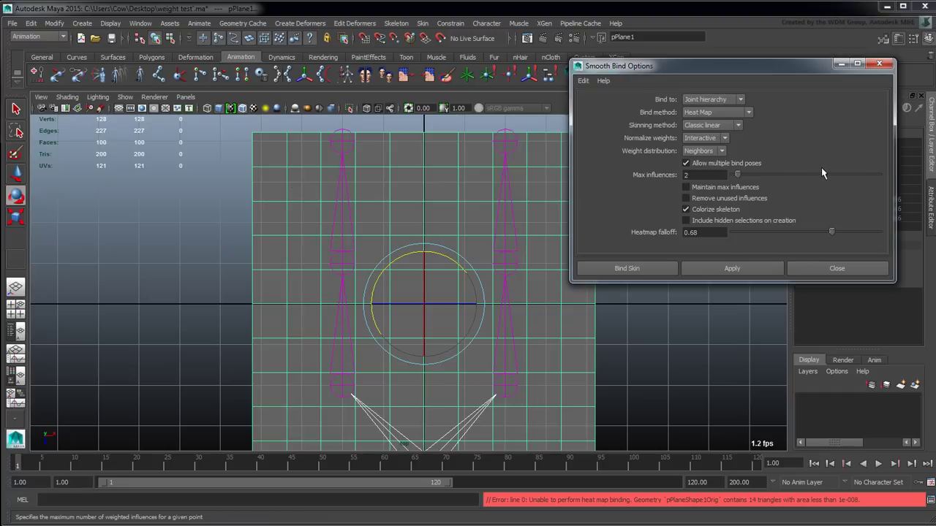
mouse_move(737, 65)
left_mouse_down()
mouse_move(768, 67)
mouse_move(741, 69)
left_mouse_up()
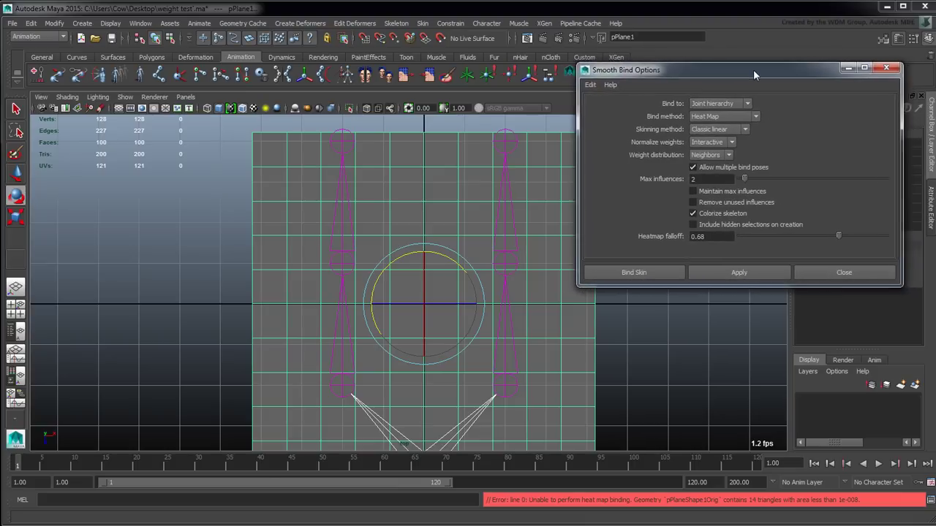